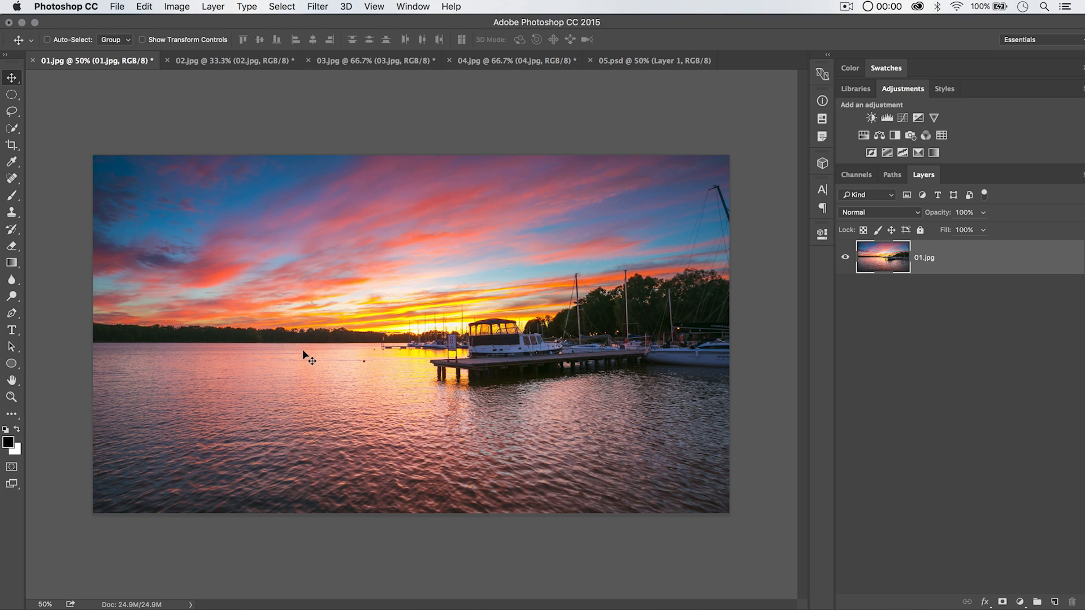
# Step: Apply a Selective Color adjustment directly to the sunset photo, setting Black to -34% for the Blacks range
pyautogui.click(176, 7)
pyautogui.moveTo(210, 43)
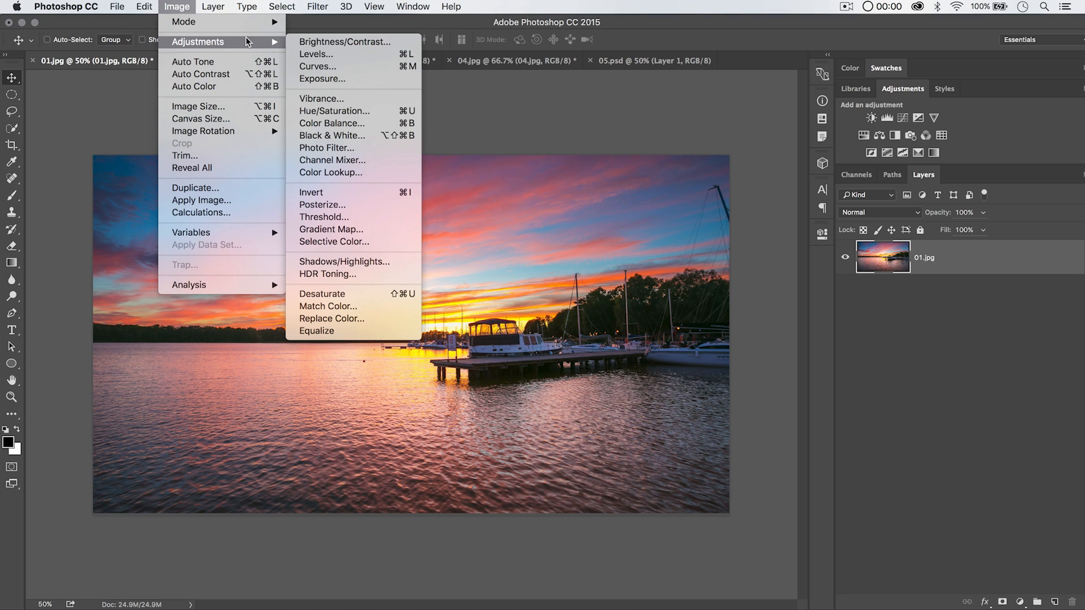
pyautogui.click(348, 243)
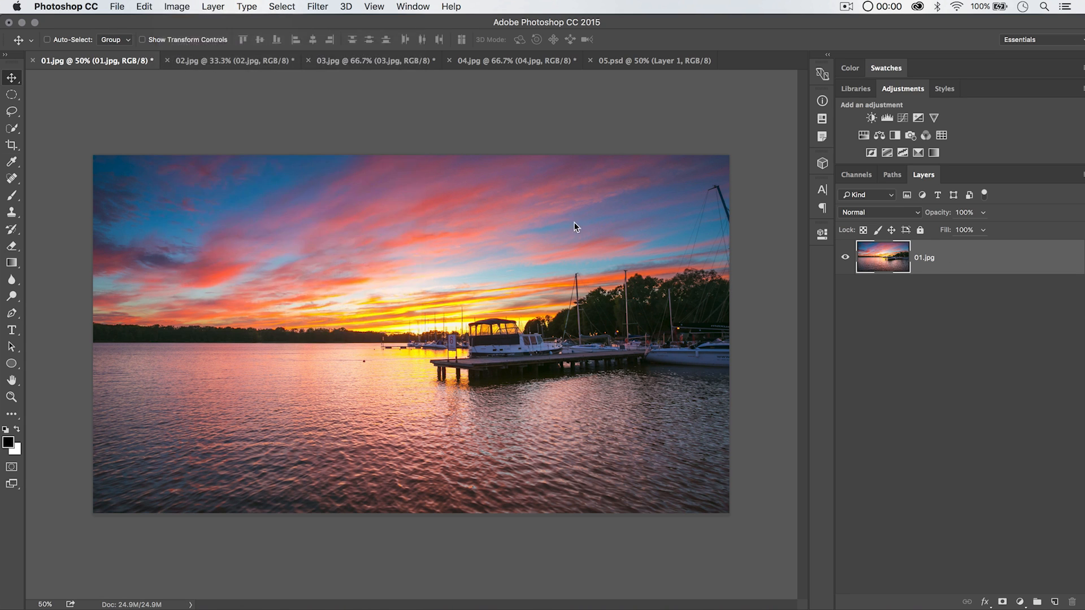
pyautogui.click(513, 258)
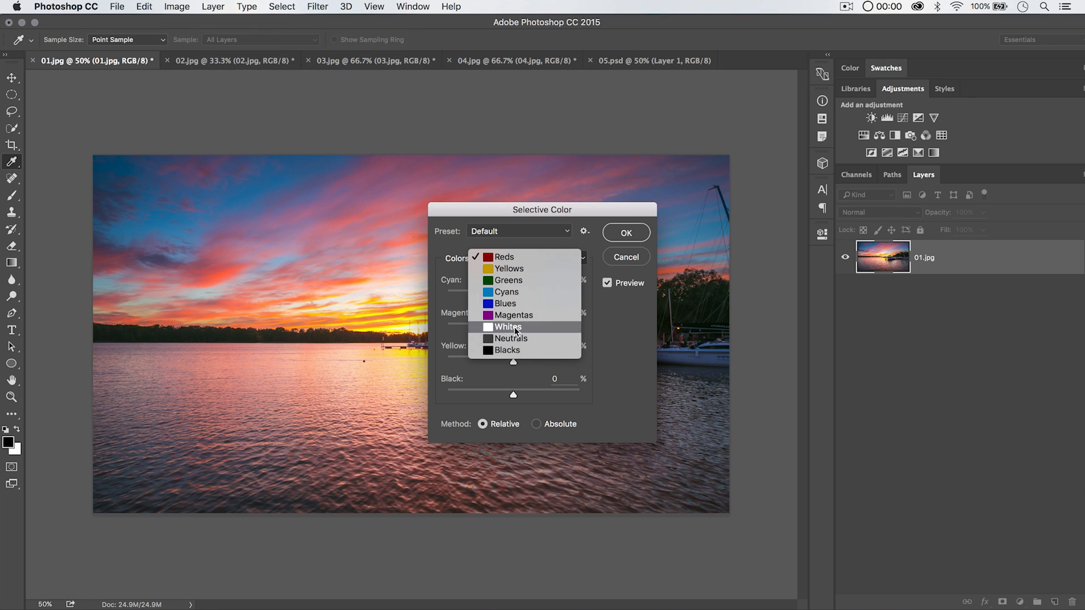
pyautogui.click(511, 349)
pyautogui.moveTo(514, 396); pyautogui.dragTo(490, 397)
pyautogui.moveTo(514, 213); pyautogui.dragTo(473, 191)
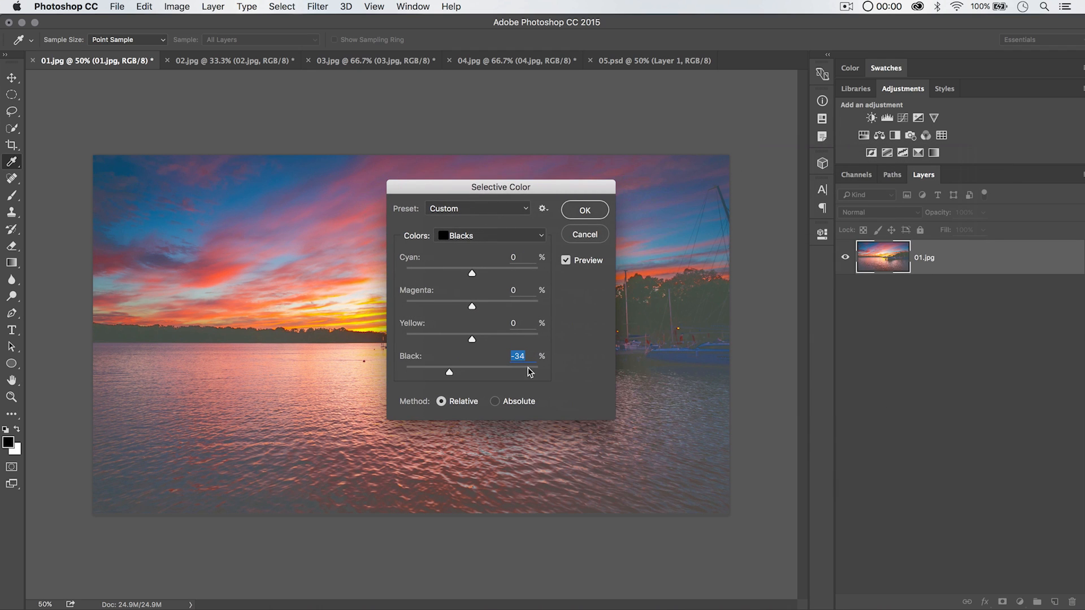
pyautogui.click(583, 214)
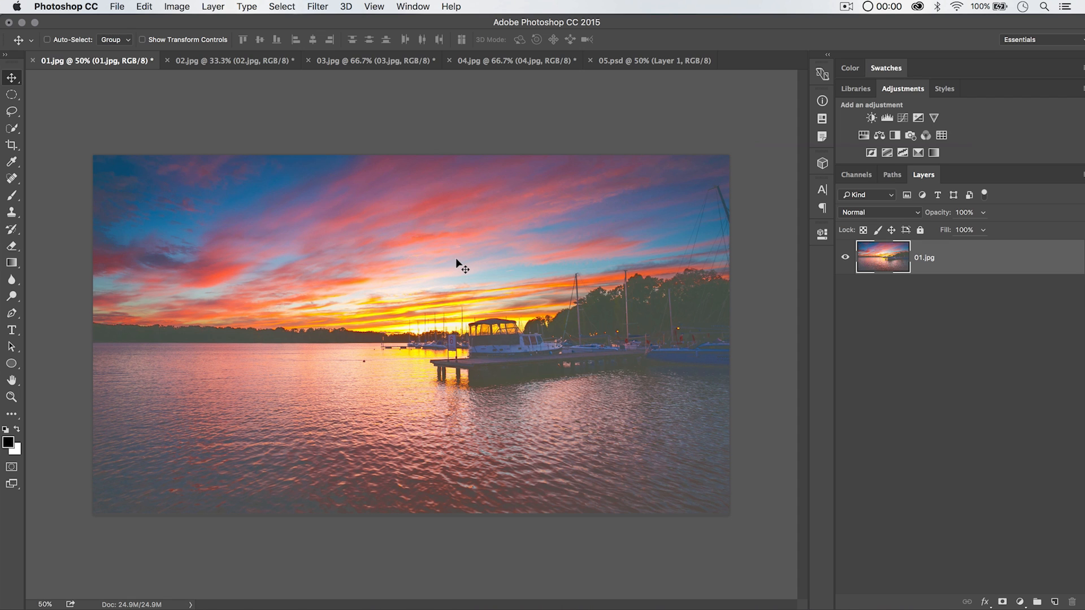
# Step: Fade the Selective Color adjustment to 59% opacity in Soft Light mode
pyautogui.click(141, 6)
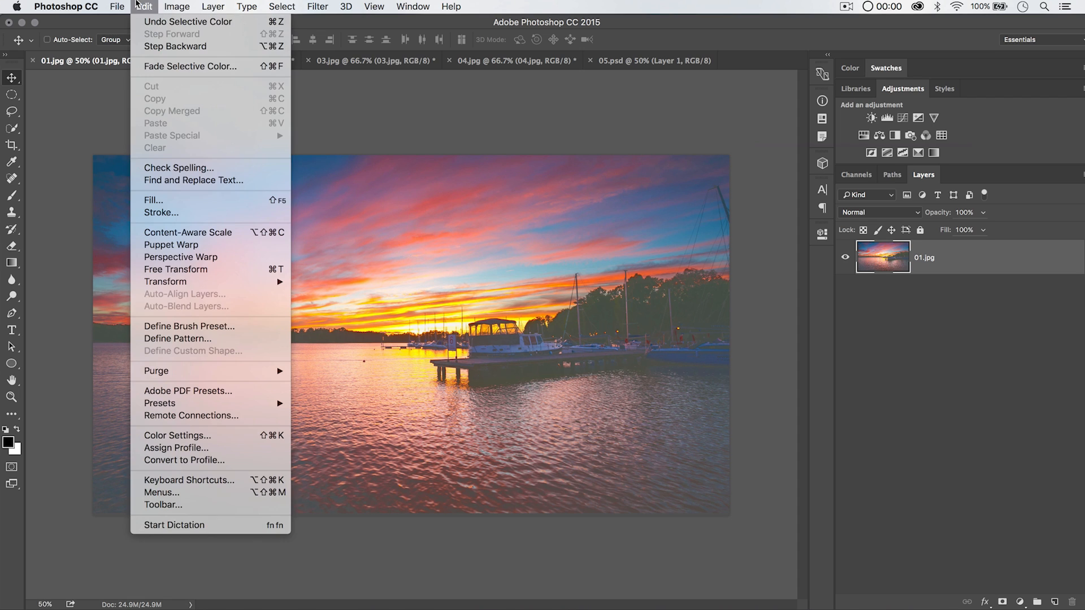
pyautogui.click(191, 65)
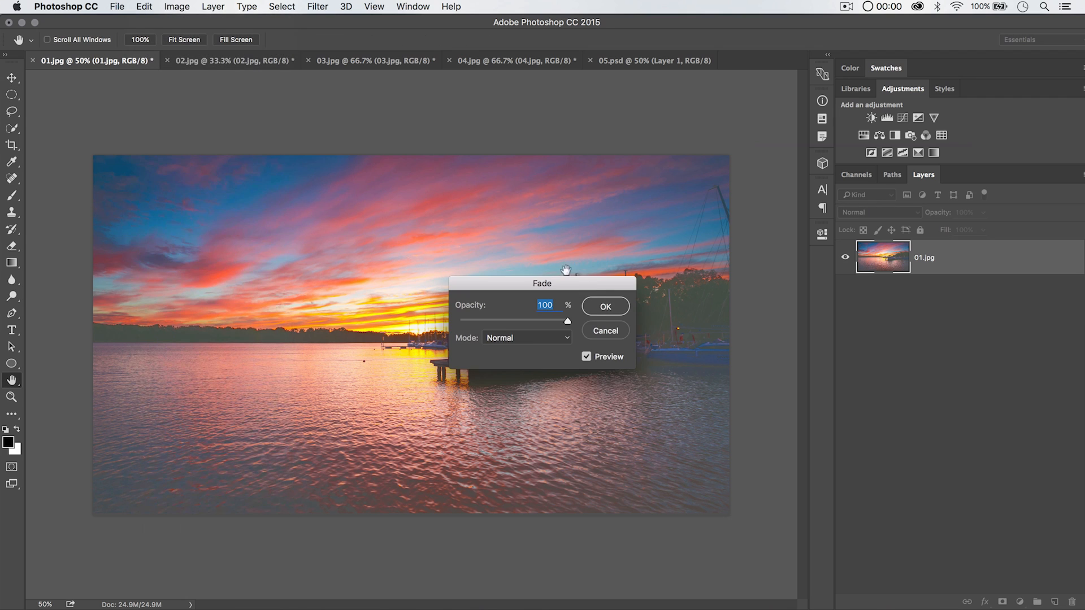
pyautogui.moveTo(537, 322); pyautogui.dragTo(394, 291)
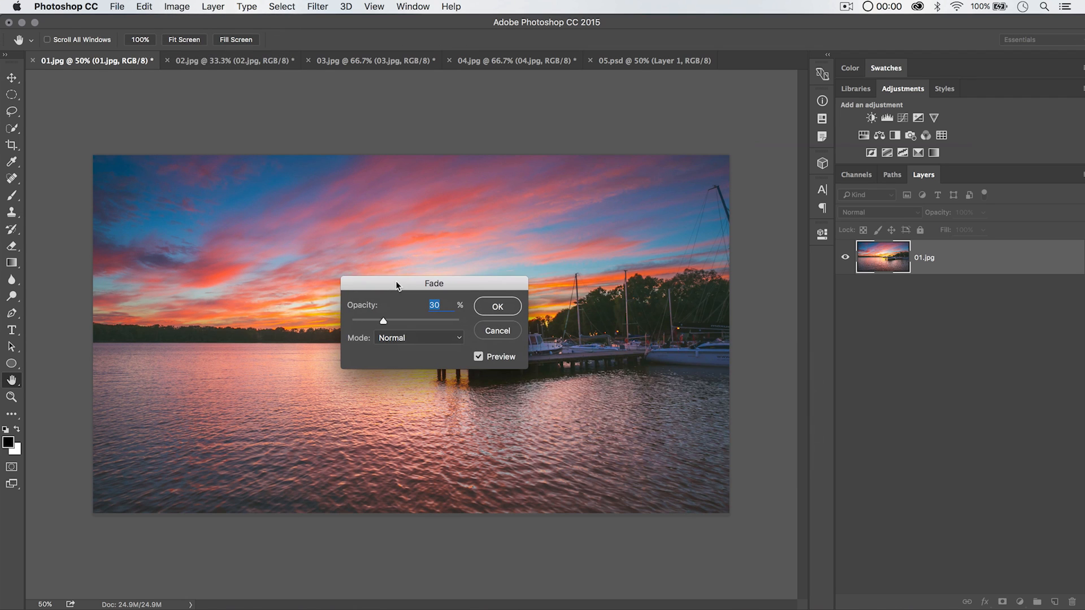
pyautogui.click(458, 342)
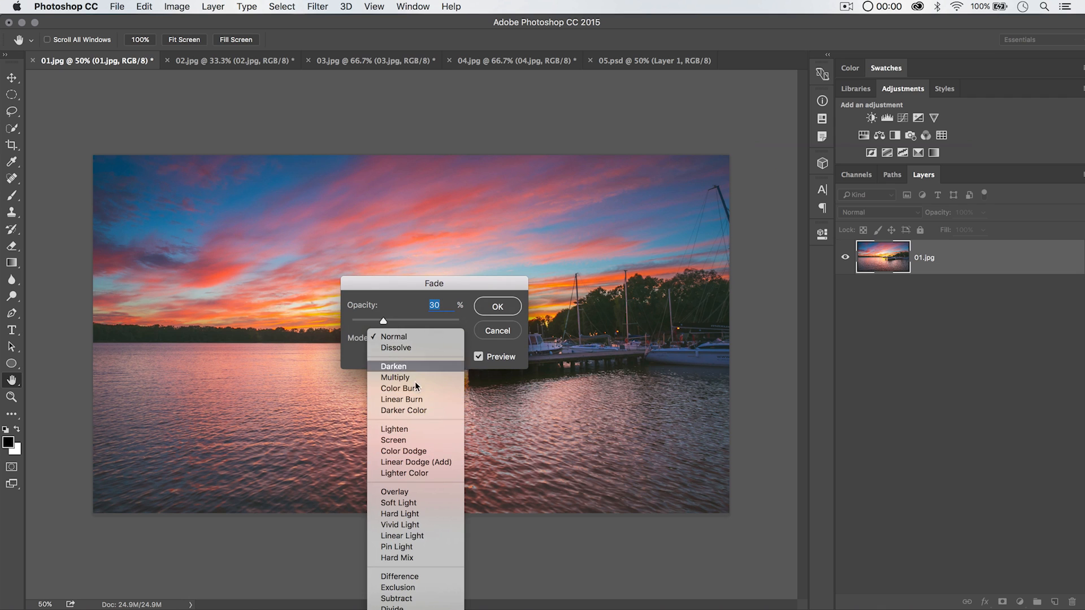
pyautogui.click(403, 507)
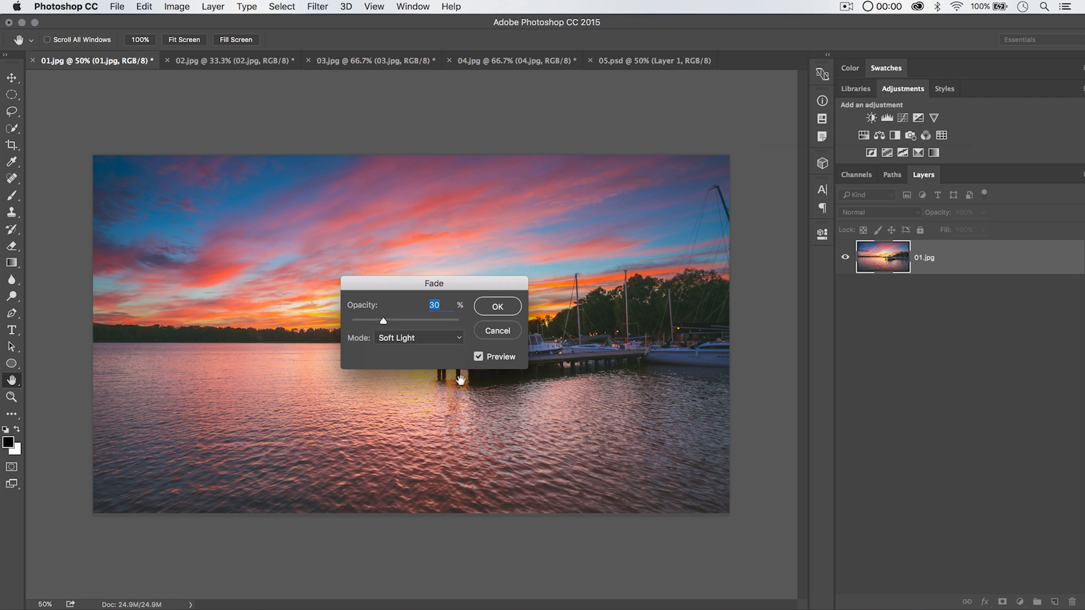
pyautogui.moveTo(425, 321); pyautogui.dragTo(416, 320)
pyautogui.click(497, 306)
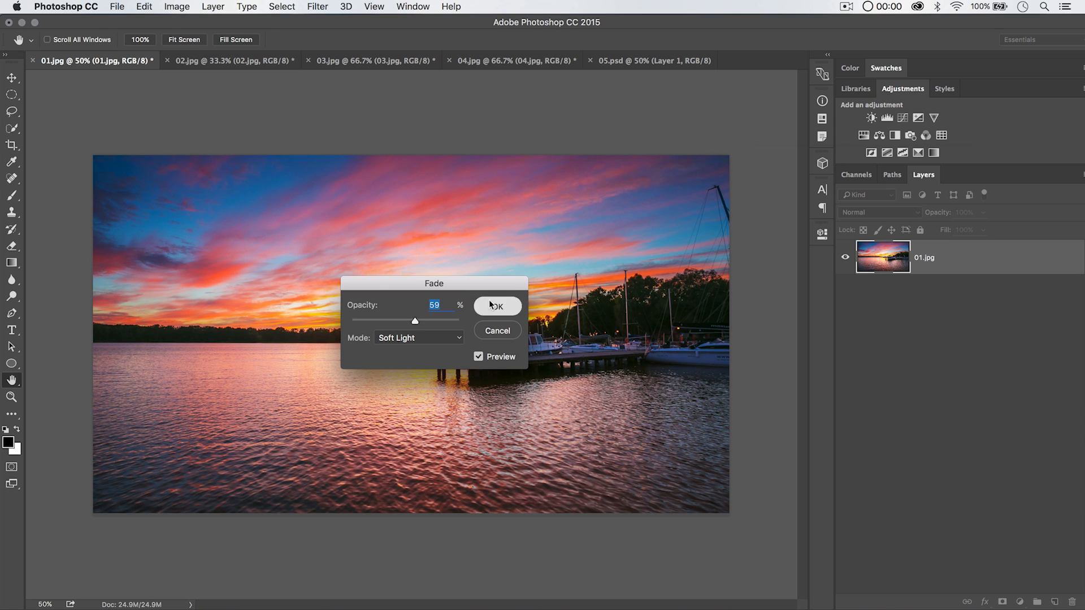
# Step: Undo the fade and the Selective Color adjustment on the sunset photo
pyautogui.press('alt+super+z')
pyautogui.press('alt+super+z')
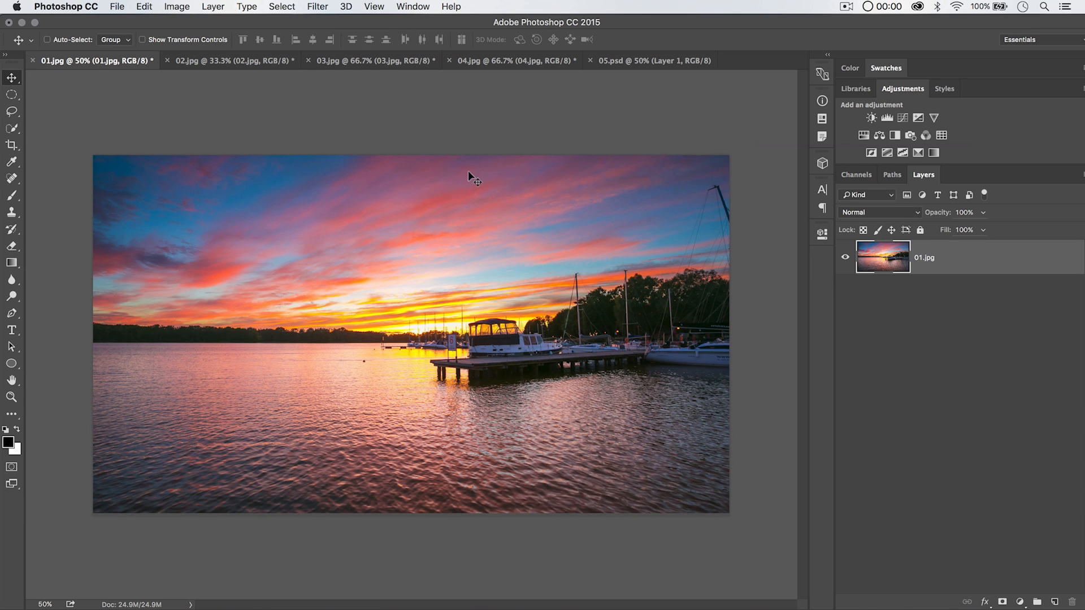
pyautogui.click(152, 3)
pyautogui.moveTo(204, 42)
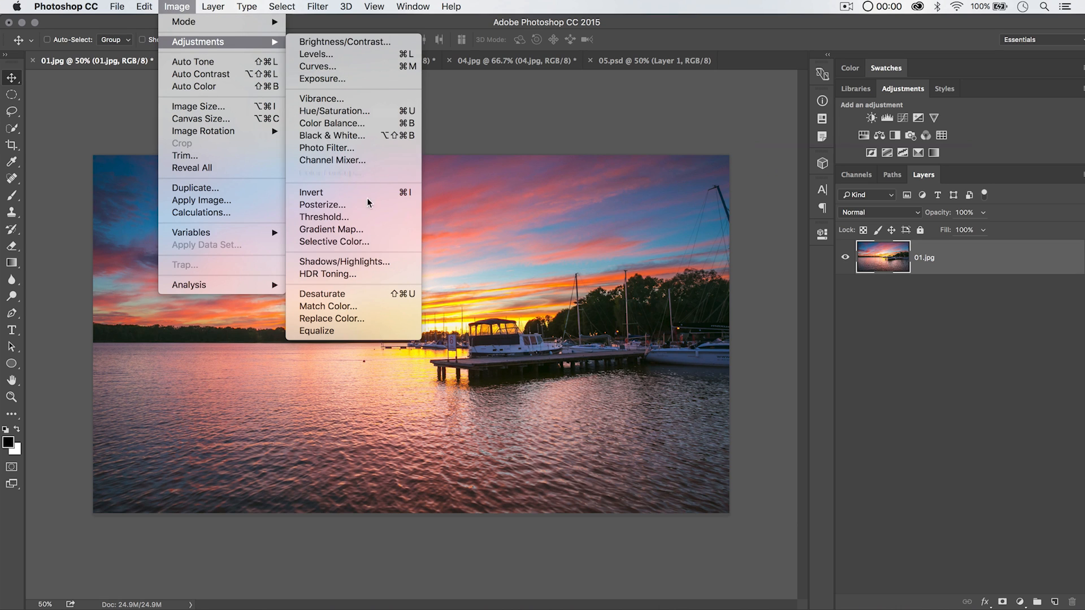
pyautogui.click(925, 331)
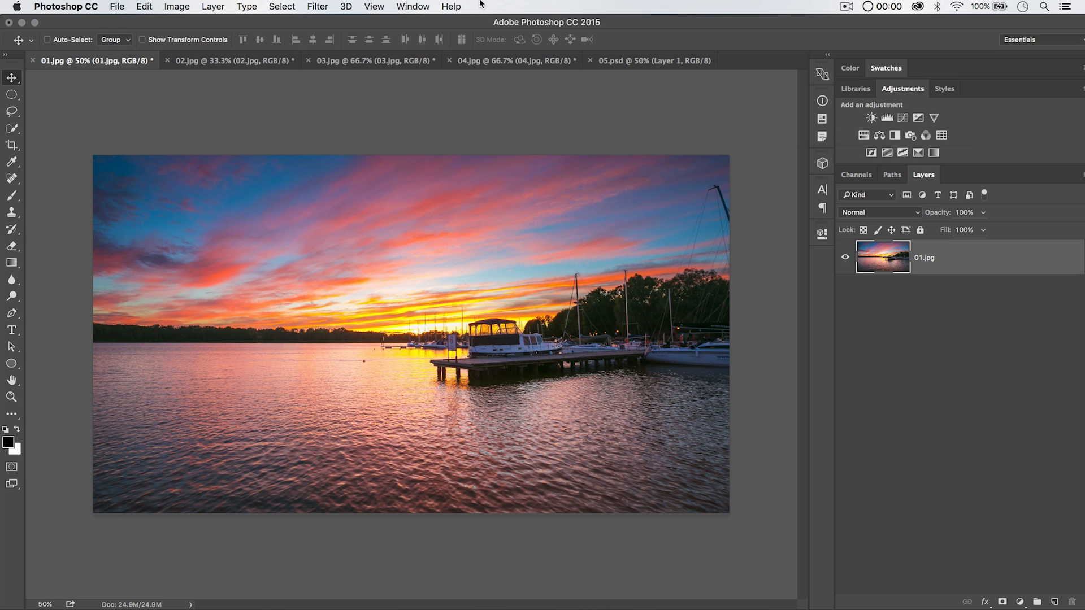
pyautogui.click(418, 6)
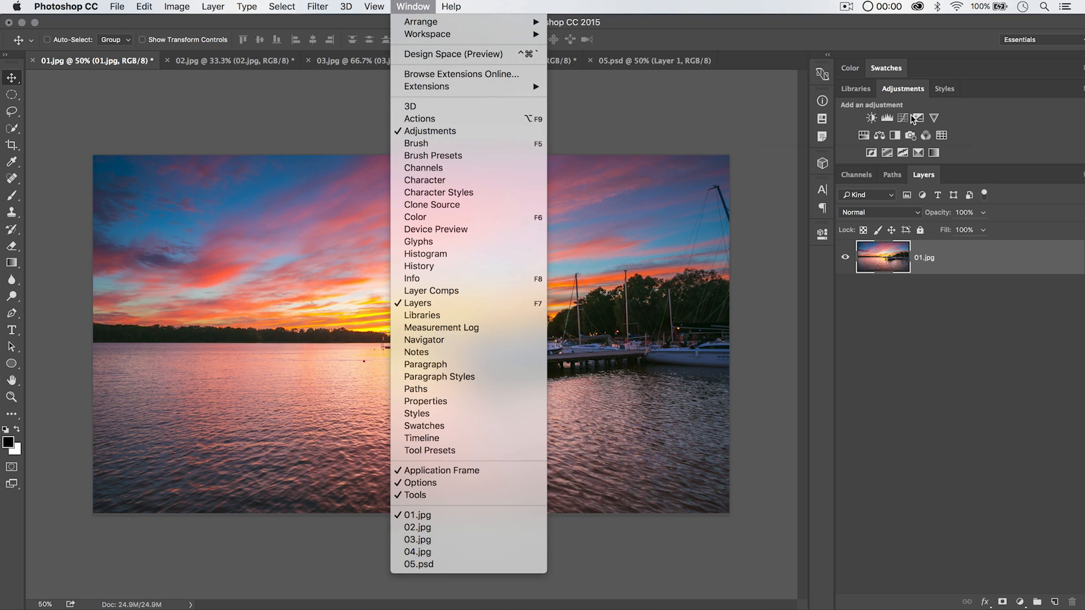
pyautogui.click(991, 159)
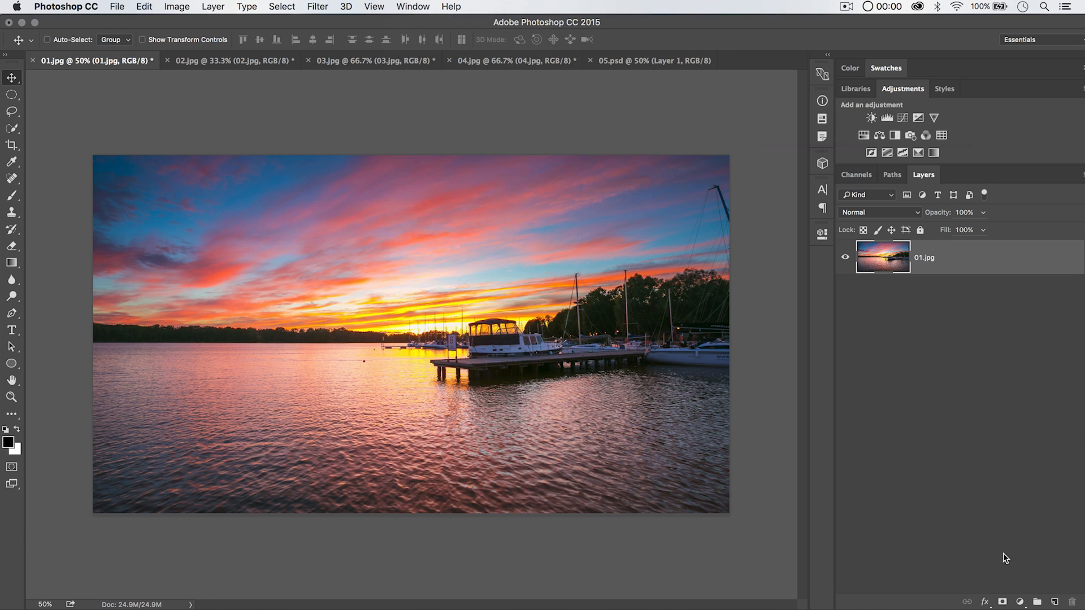
# Step: Add a Selective Color adjustment layer above the photo and set Black to -38% for the Blacks range
pyautogui.click(1020, 603)
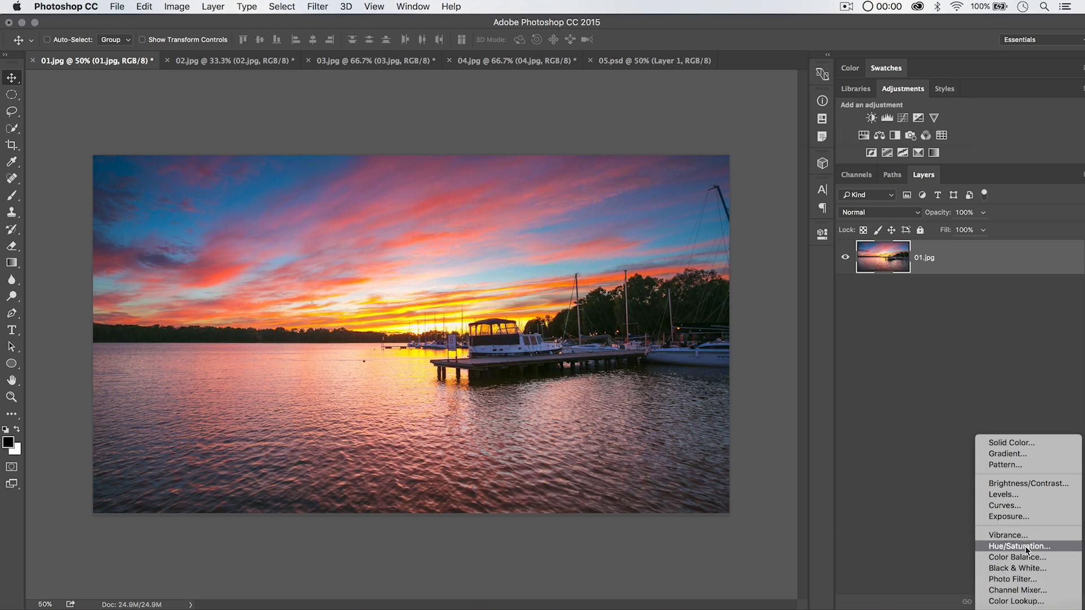
pyautogui.click(1017, 609)
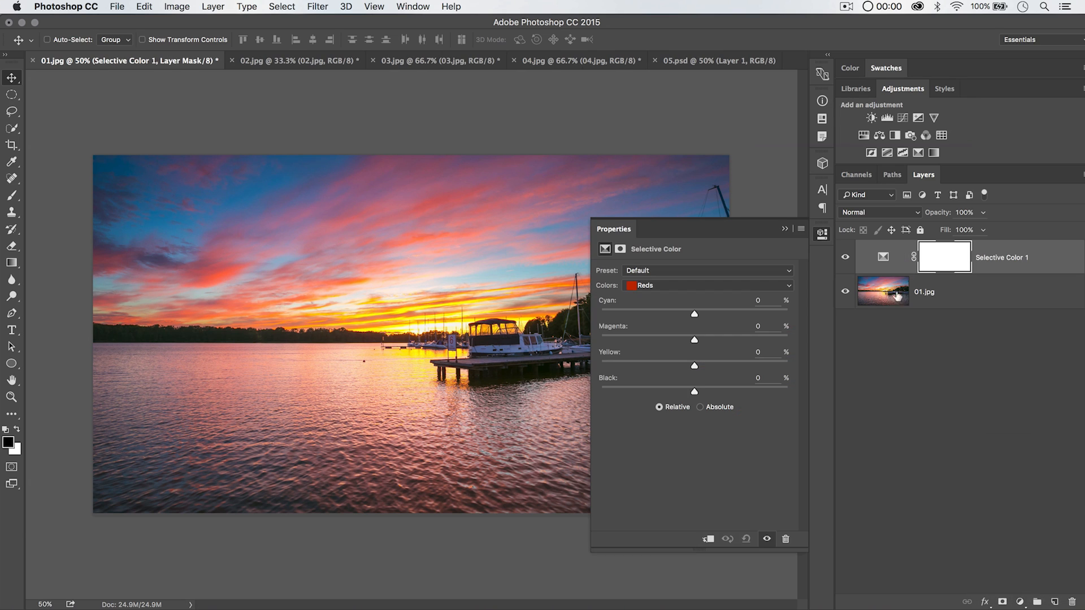
pyautogui.click(647, 294)
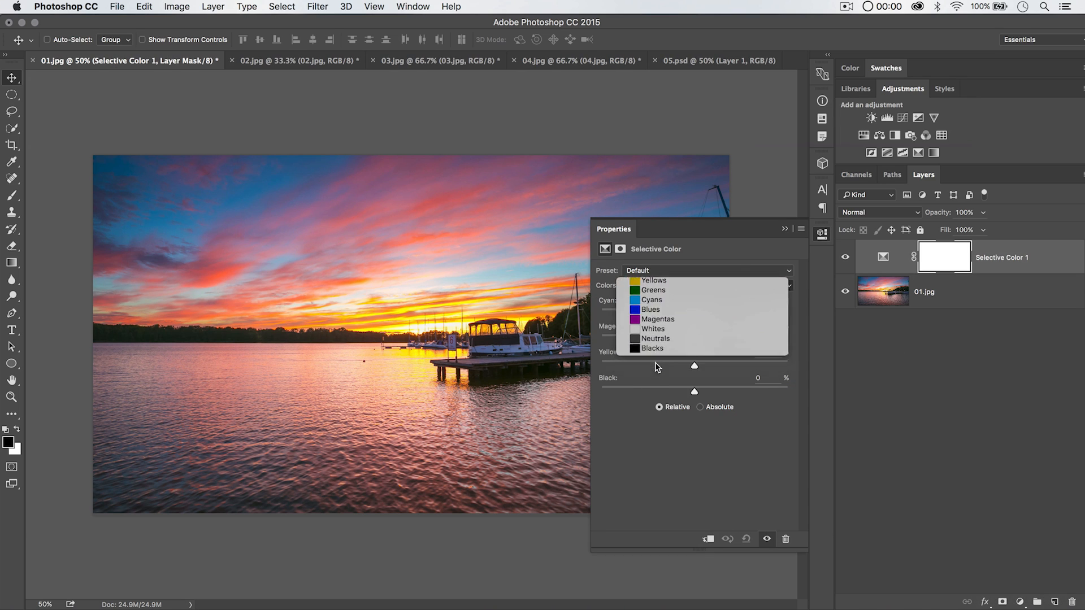
pyautogui.click(656, 362)
pyautogui.moveTo(695, 391); pyautogui.dragTo(661, 392)
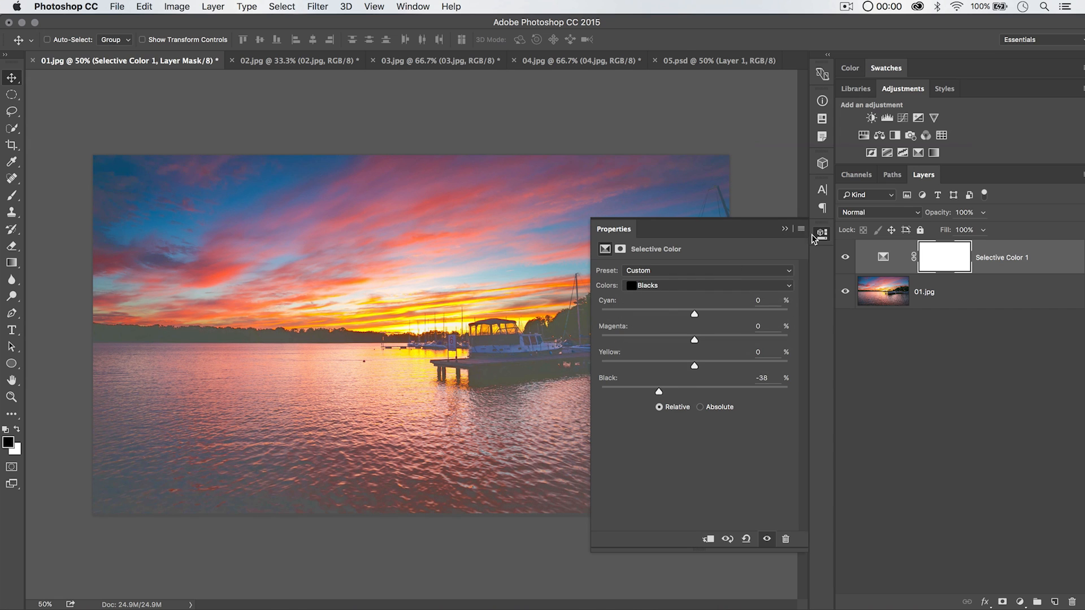
pyautogui.click(816, 236)
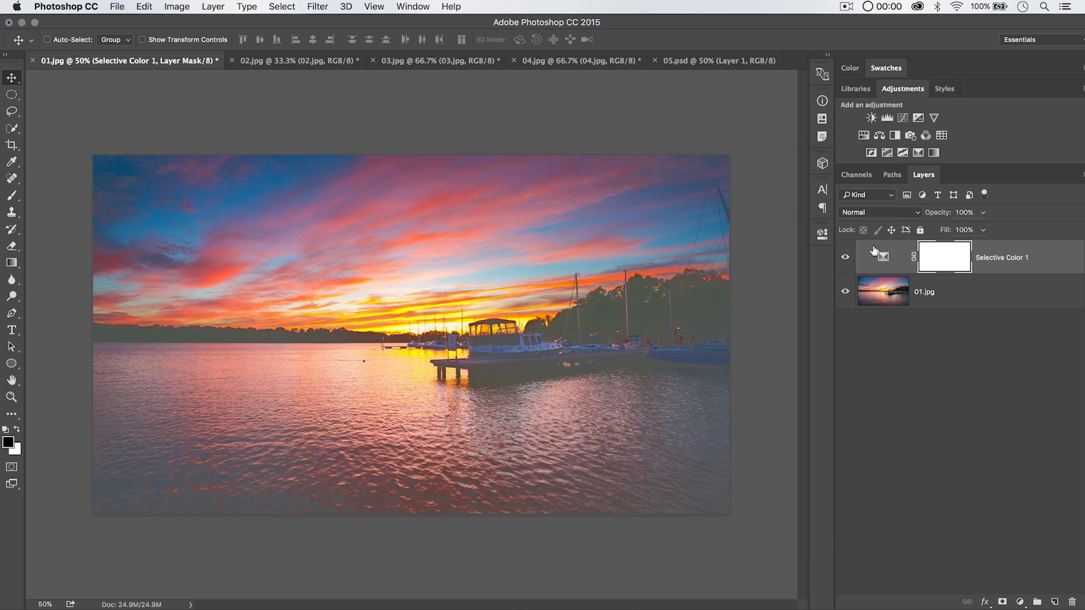
# Step: Try the Selective Color layer at 63% opacity and return it to 100%
pyautogui.click(895, 210)
pyautogui.click(1004, 325)
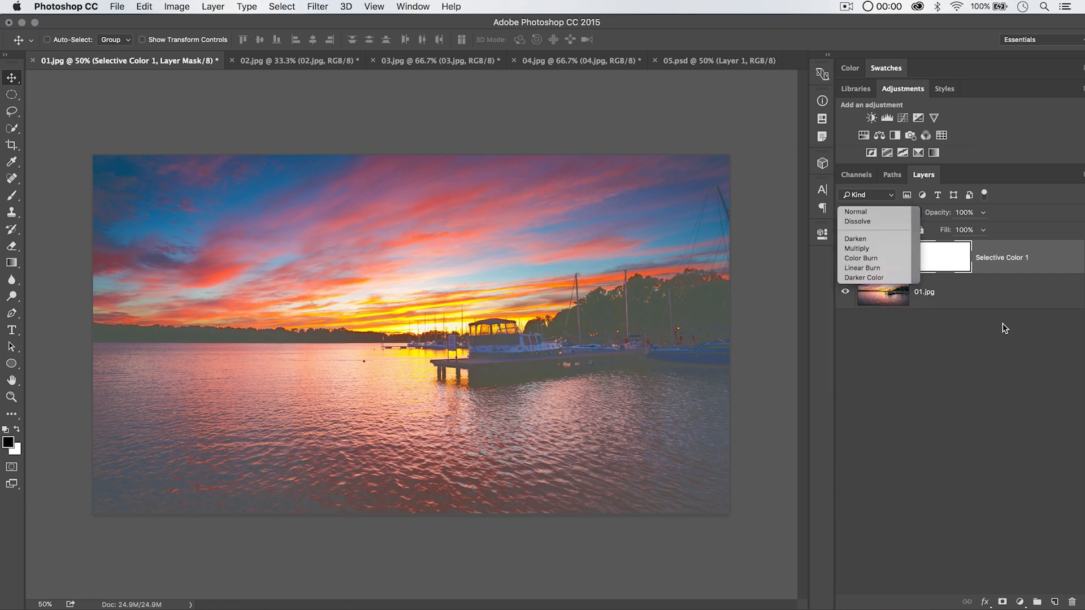
pyautogui.moveTo(940, 213); pyautogui.dragTo(910, 212)
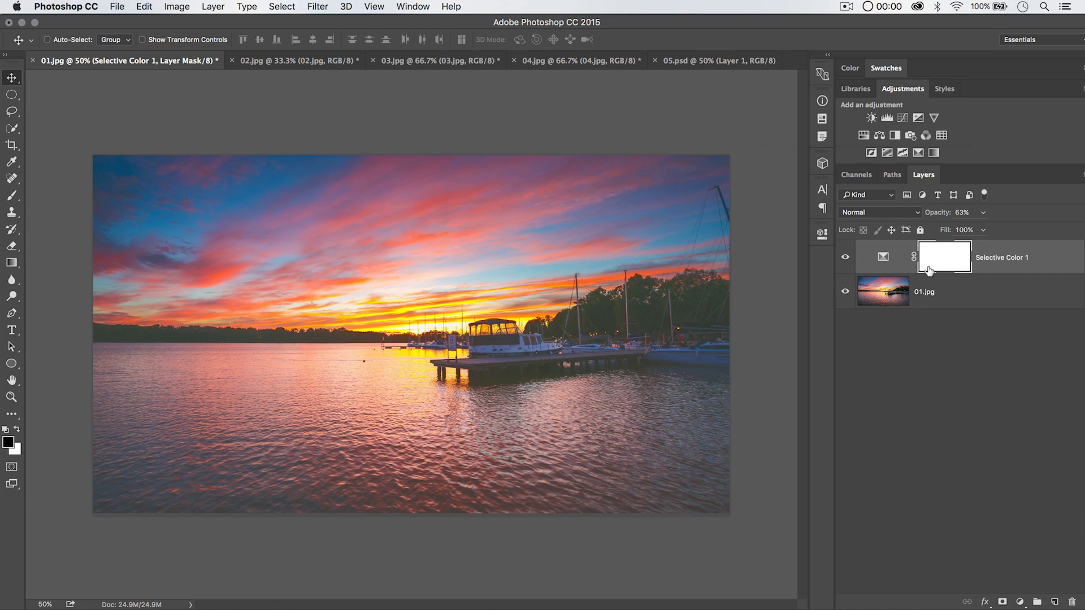
pyautogui.moveTo(936, 212); pyautogui.dragTo(965, 211)
# Step: Set the Selective Color layer's blend mode to Soft Light and lower its opacity
pyautogui.click(896, 212)
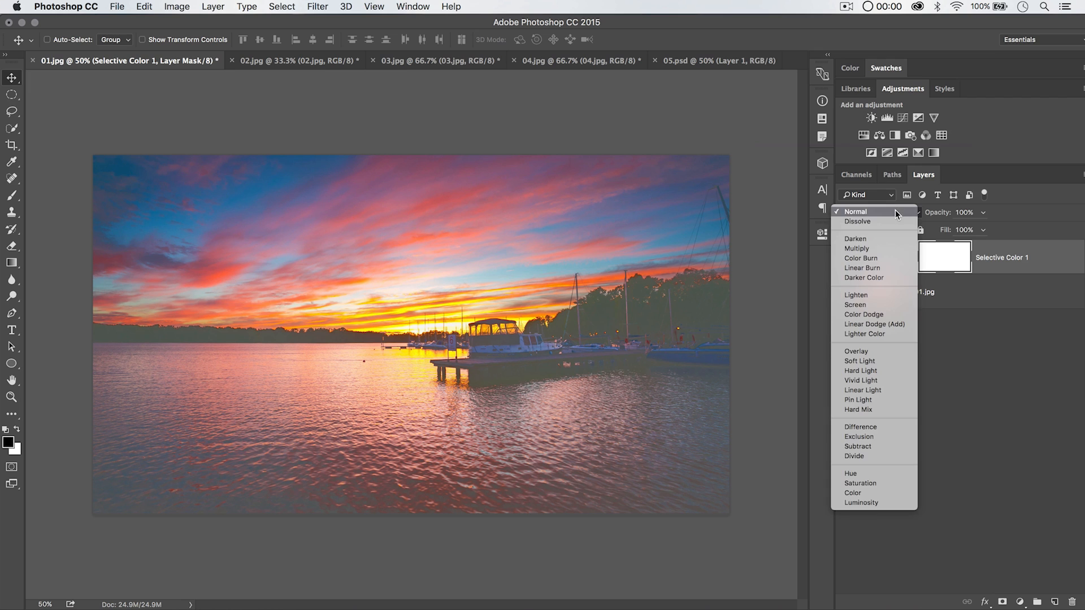
pyautogui.click(869, 364)
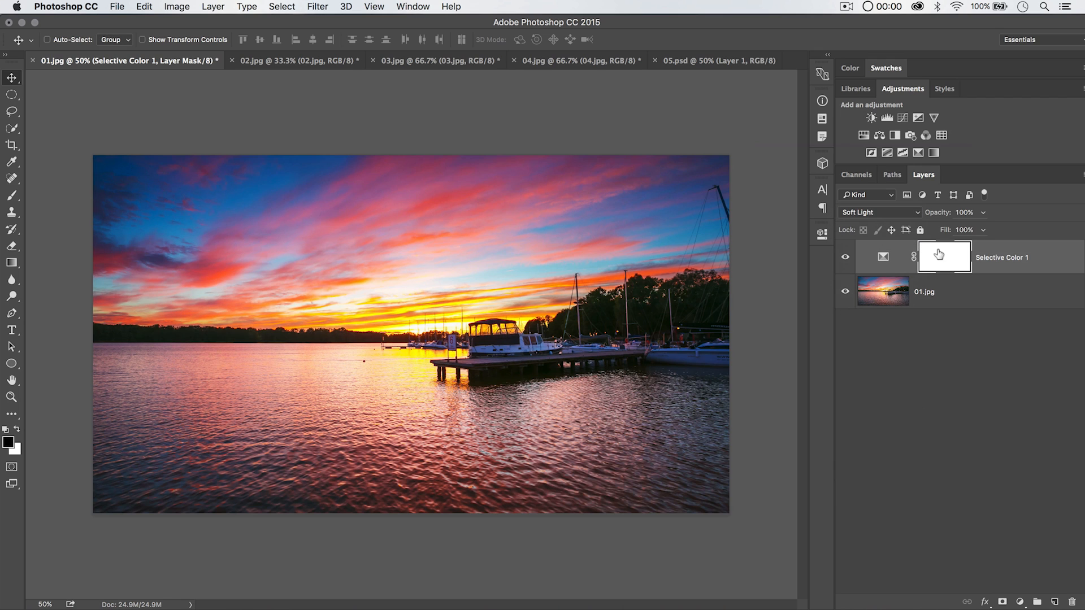
pyautogui.moveTo(934, 213); pyautogui.dragTo(908, 215)
# Step: Delete the Selective Color adjustment layer
pyautogui.click(844, 257)
pyautogui.press('BackSpace')
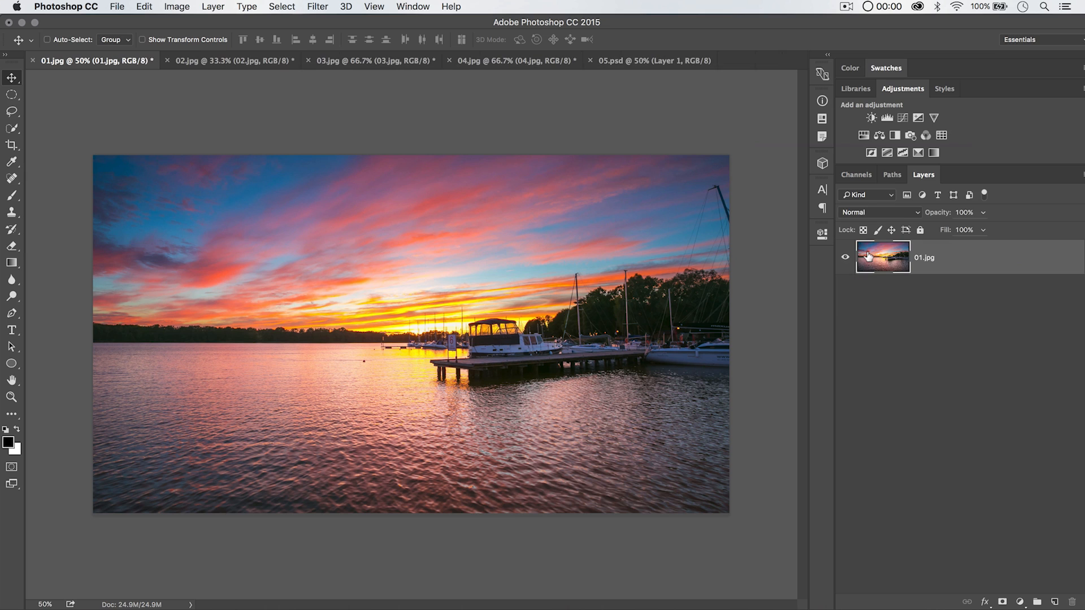
# Step: Apply the ZigZag distort filter to the photo with Amount 45, Ridges 5 and the Pond Ripples style
pyautogui.click(326, 6)
pyautogui.moveTo(355, 185)
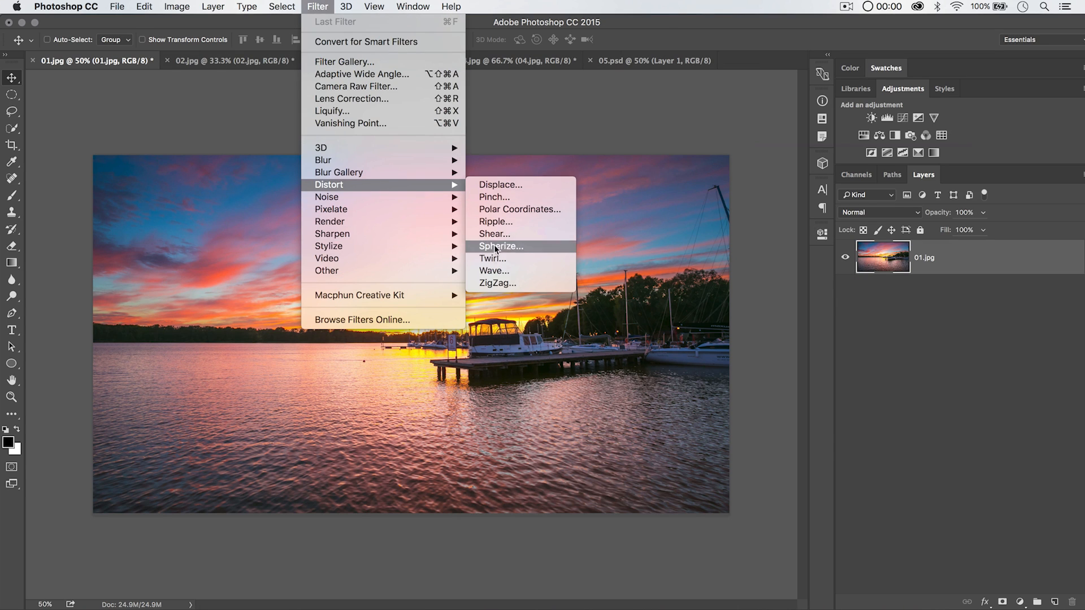
pyautogui.click(497, 283)
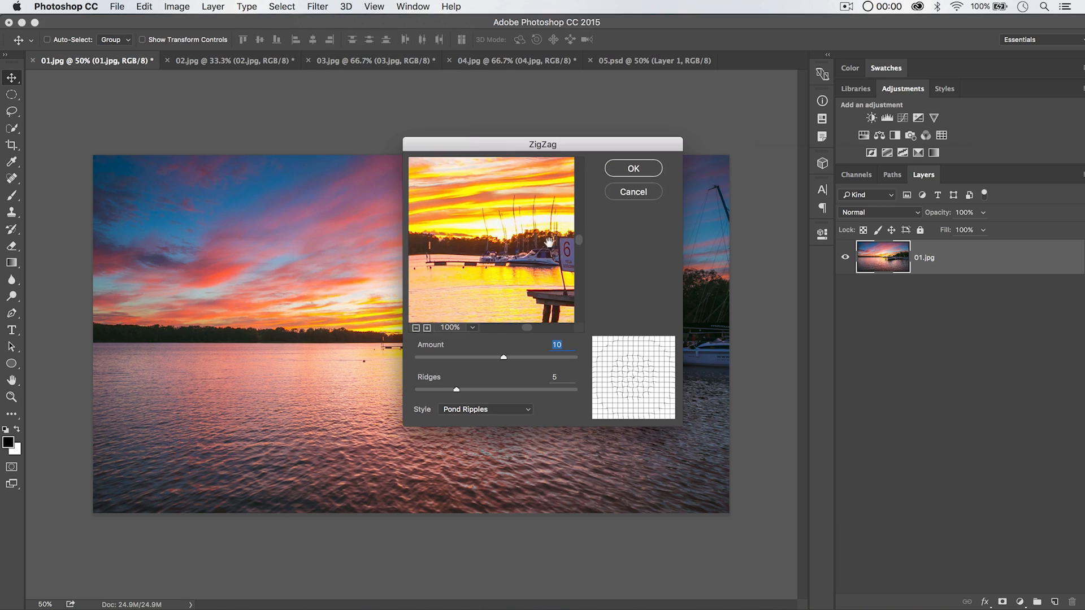
pyautogui.moveTo(504, 357); pyautogui.dragTo(531, 357)
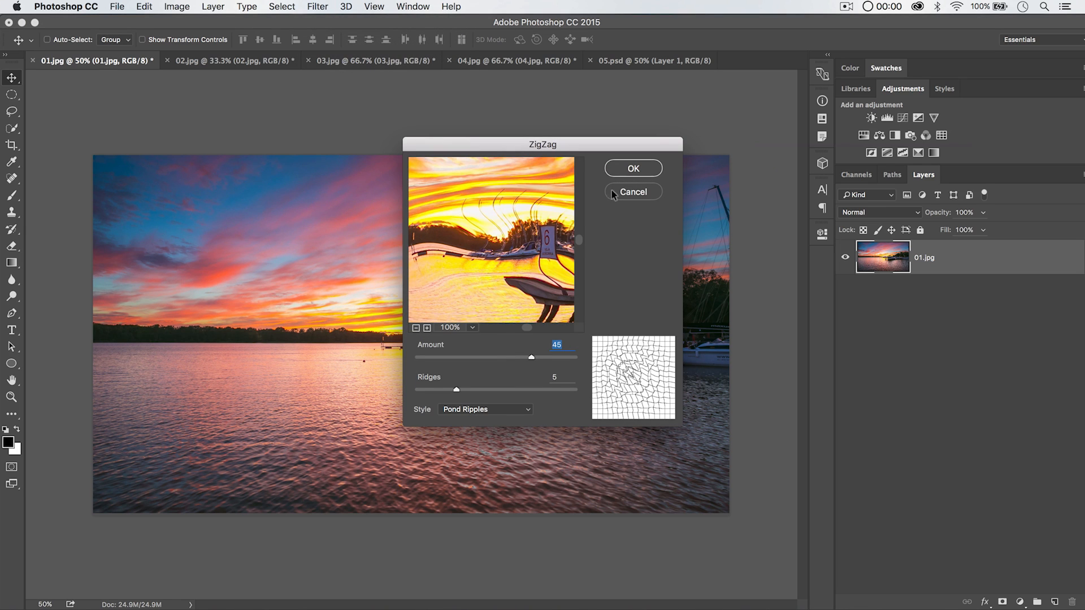
pyautogui.click(628, 167)
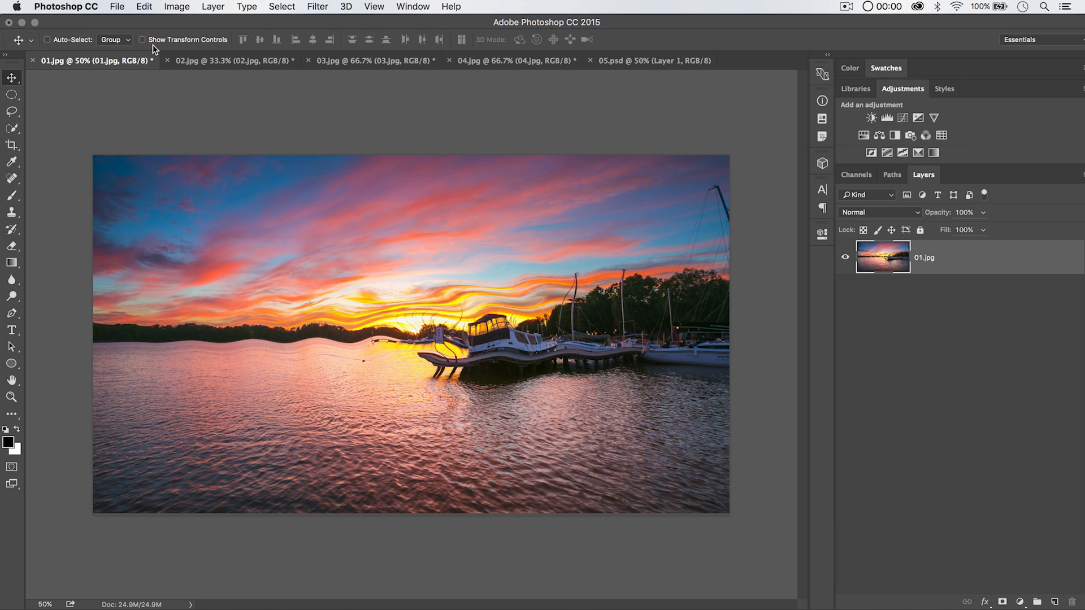
# Step: Fade the ZigZag filter to 51% opacity in Multiply mode
pyautogui.click(145, 6)
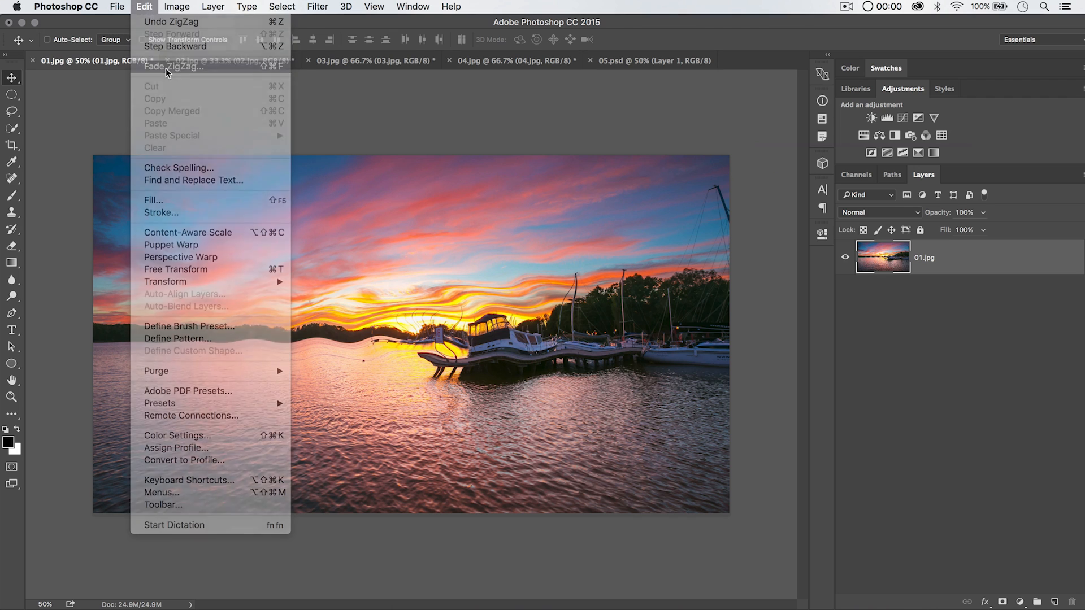
pyautogui.click(169, 67)
pyautogui.click(412, 338)
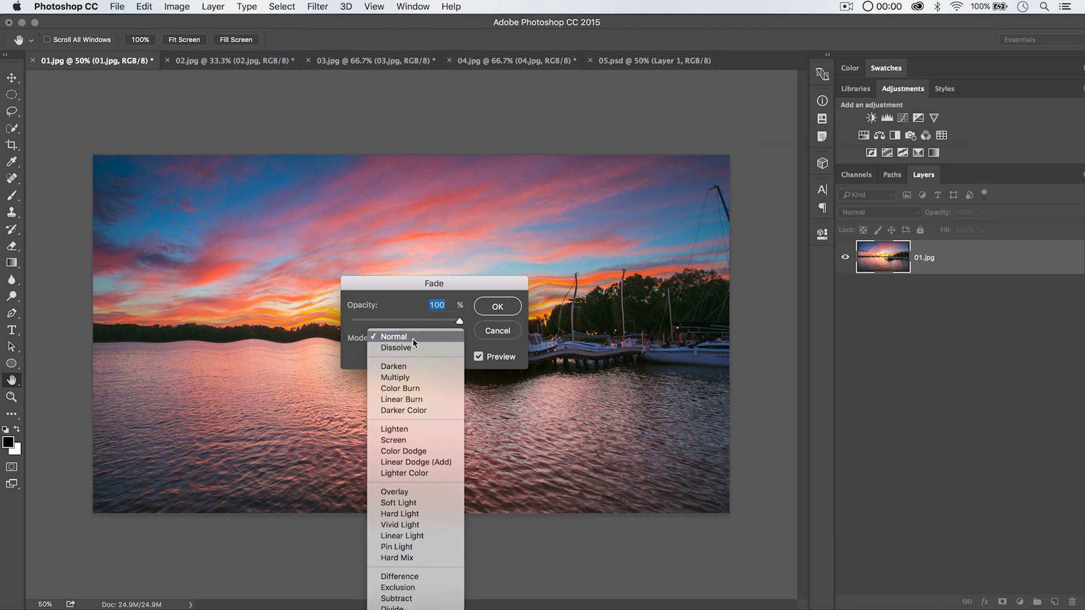
pyautogui.click(402, 377)
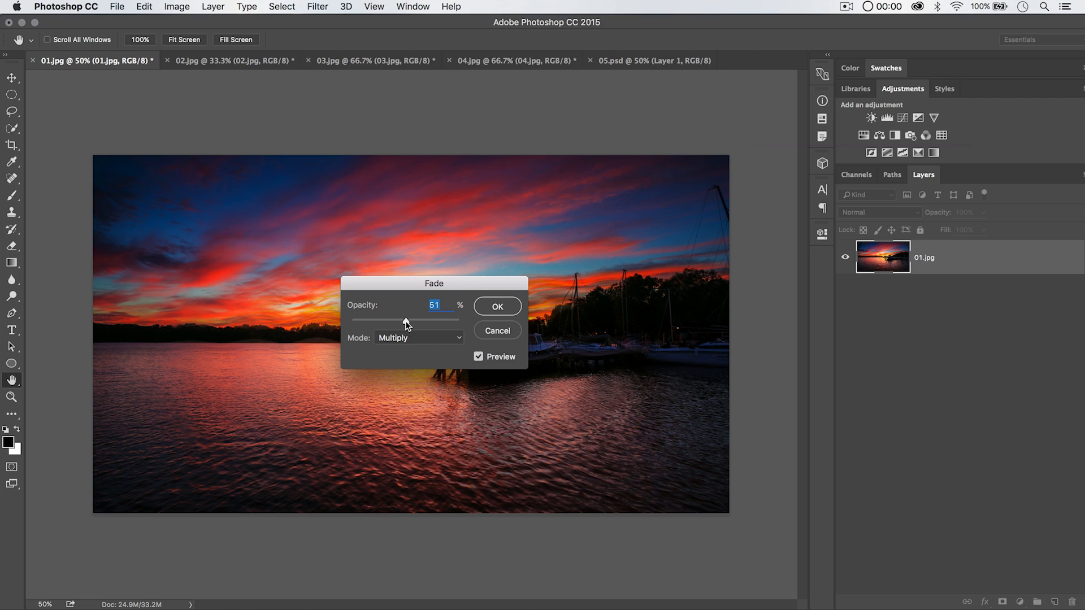
pyautogui.click(405, 321)
pyautogui.click(498, 306)
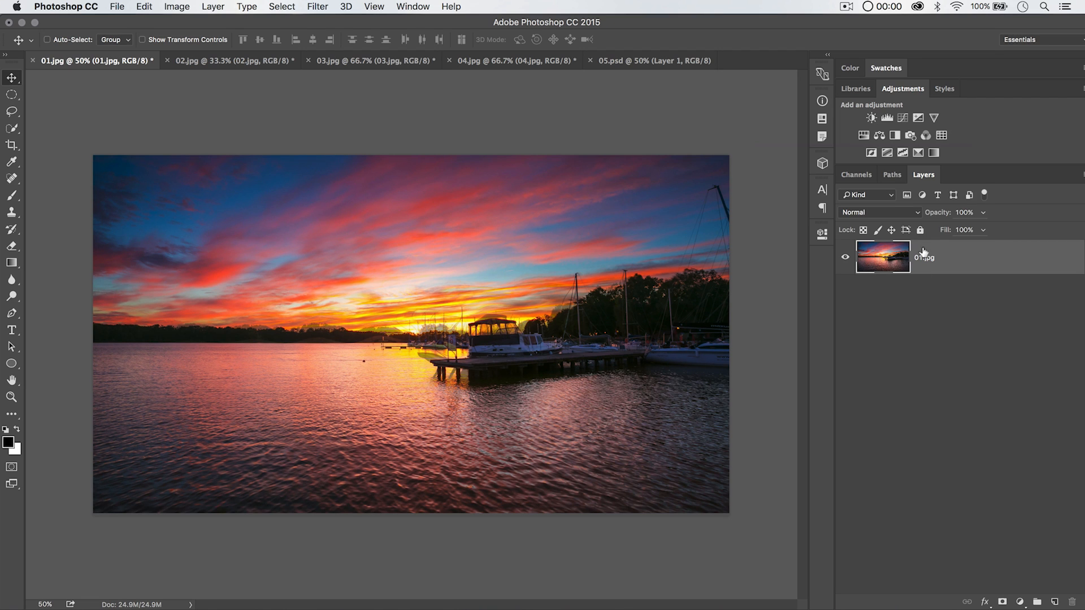
# Step: Undo the fade and the ZigZag filter on the photo
pyautogui.press('super+alt+z')
pyautogui.press('super+alt+z')
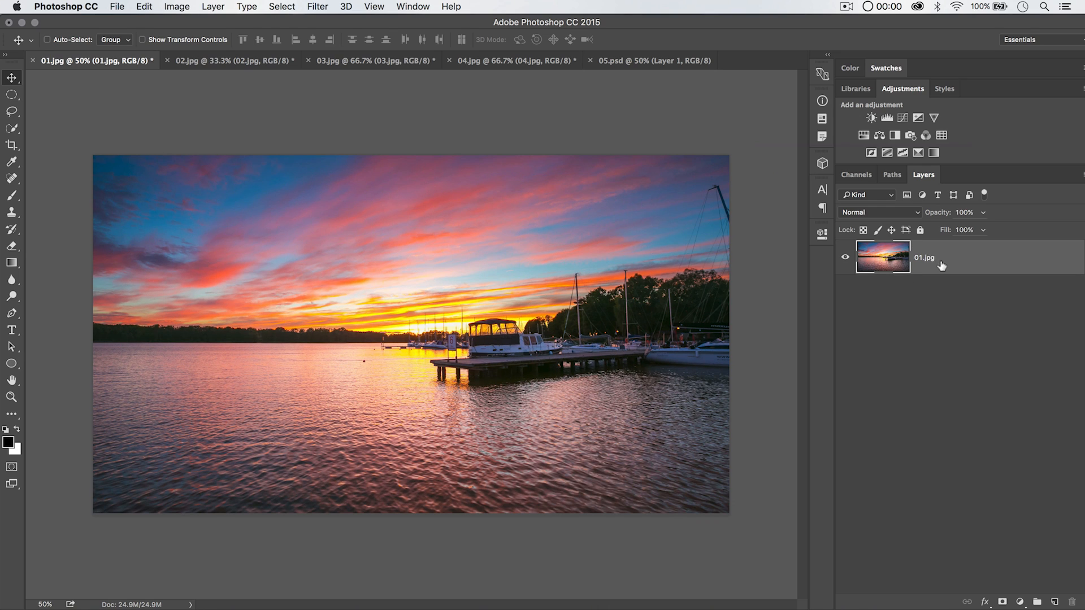
# Step: Convert the 01.jpg layer to a smart object and apply the ZigZag filter with Amount 45, Ridges 5 and Pond Ripples style
pyautogui.rightClick(946, 257)
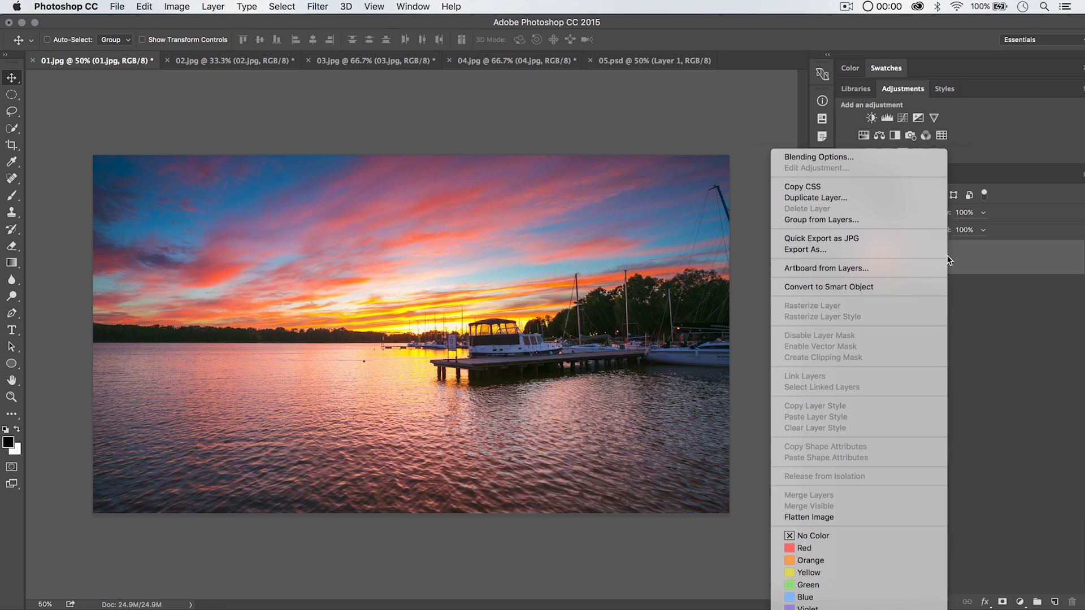
pyautogui.click(835, 286)
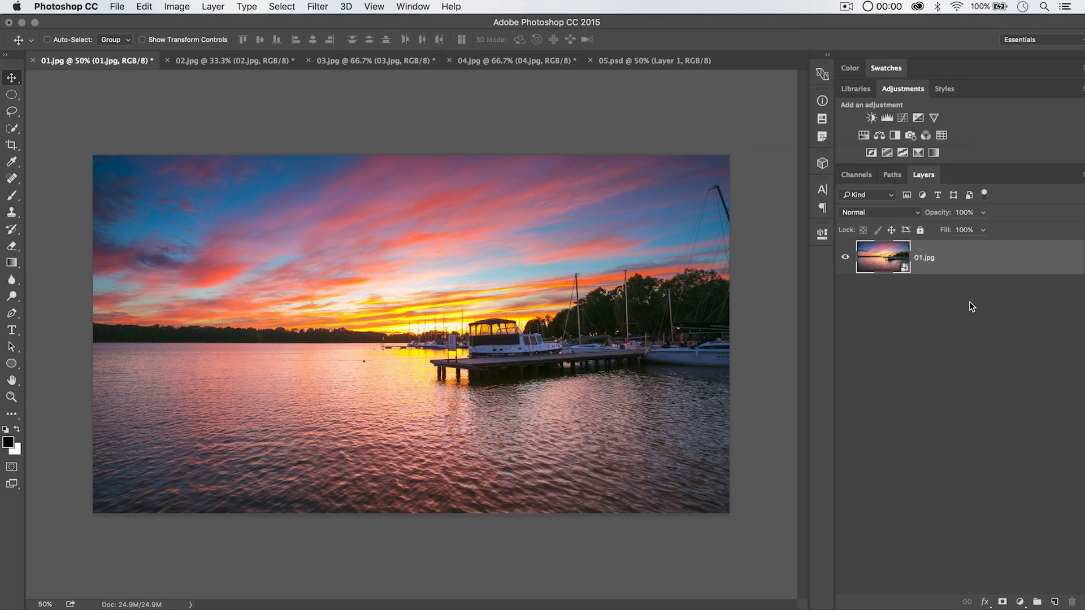
pyautogui.click(288, 6)
pyautogui.moveTo(319, 6)
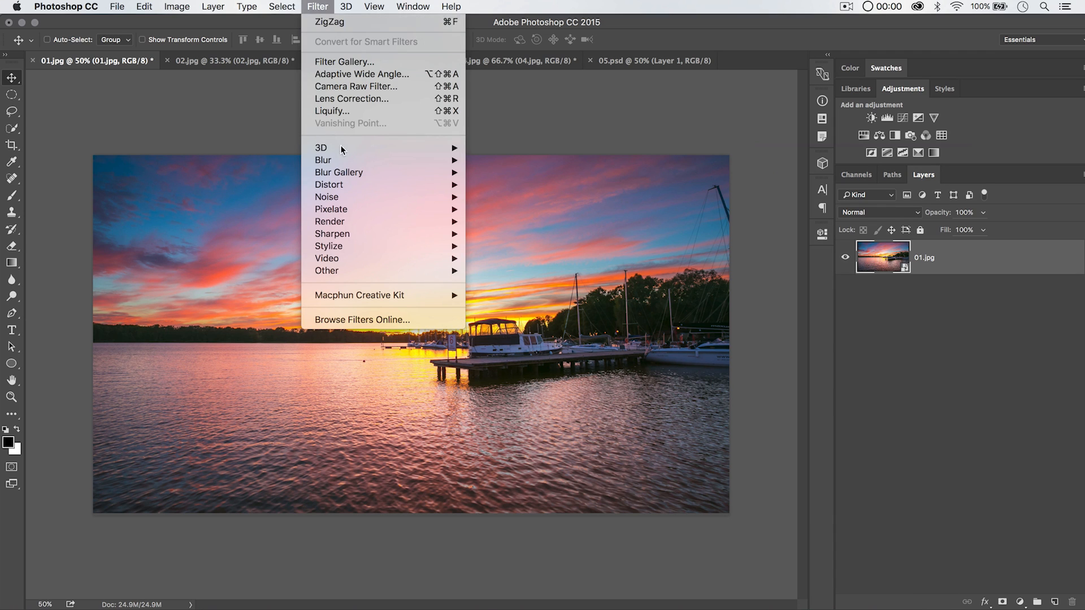
pyautogui.click(334, 26)
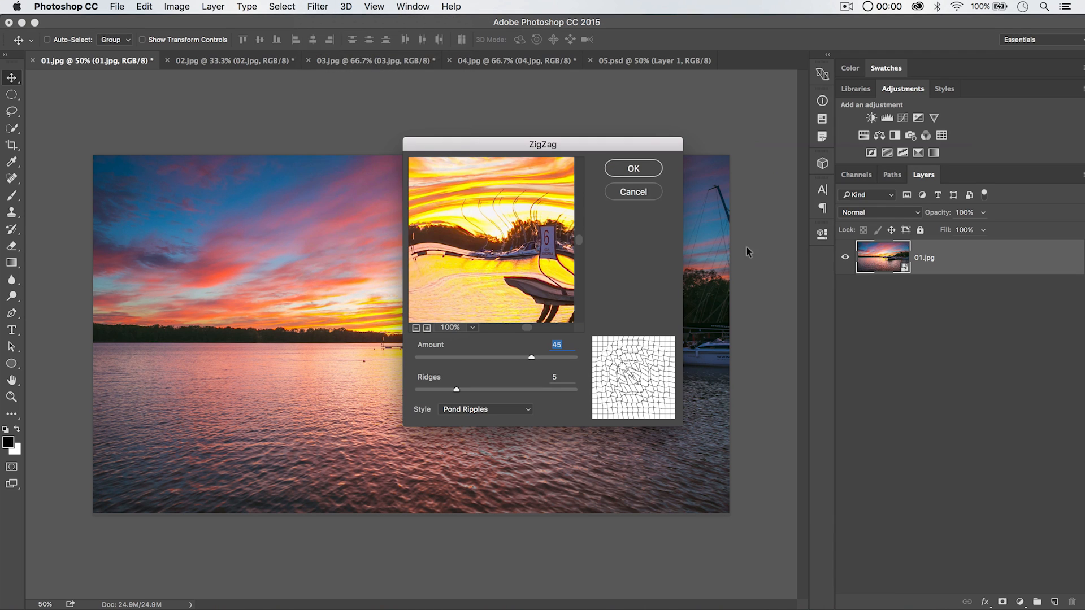
pyautogui.moveTo(553, 146); pyautogui.dragTo(498, 157)
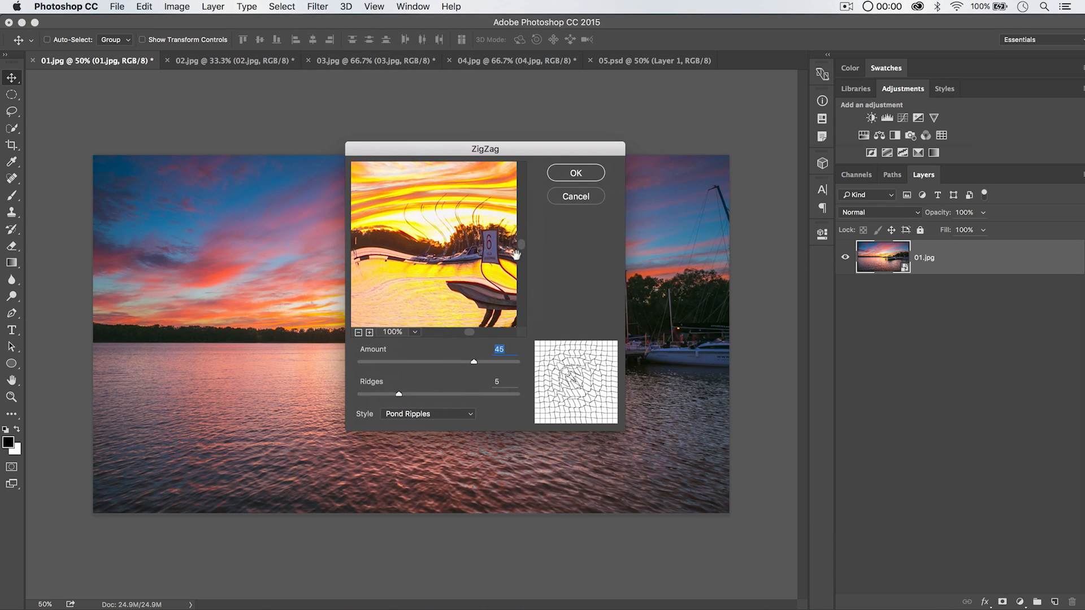
pyautogui.click(572, 173)
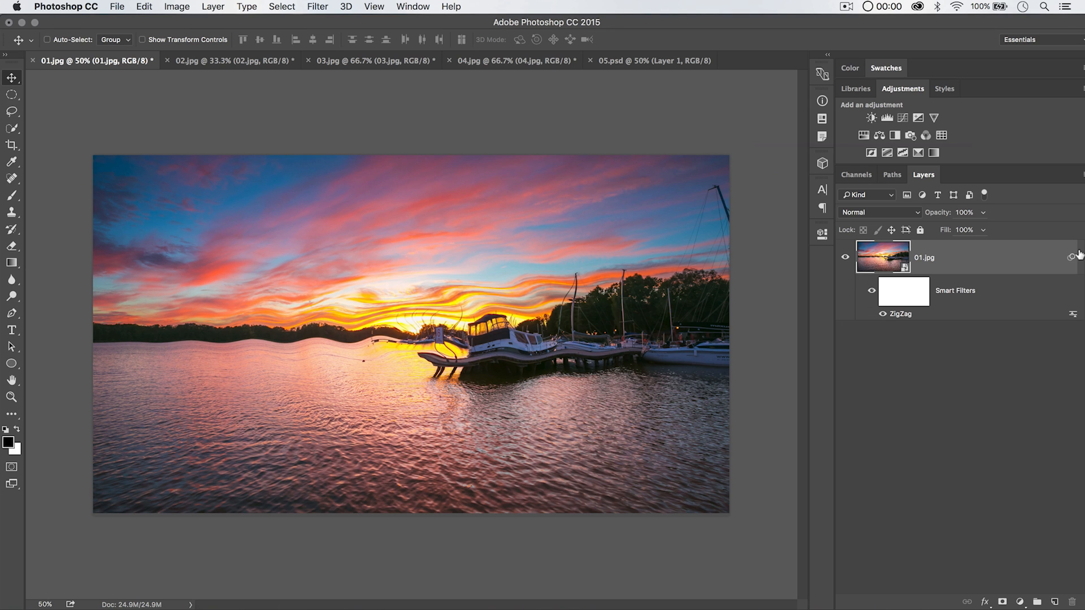
# Step: Reopen the ZigZag smart filter's settings, review the style options and keep Pond Ripples
pyautogui.doubleClick(899, 313)
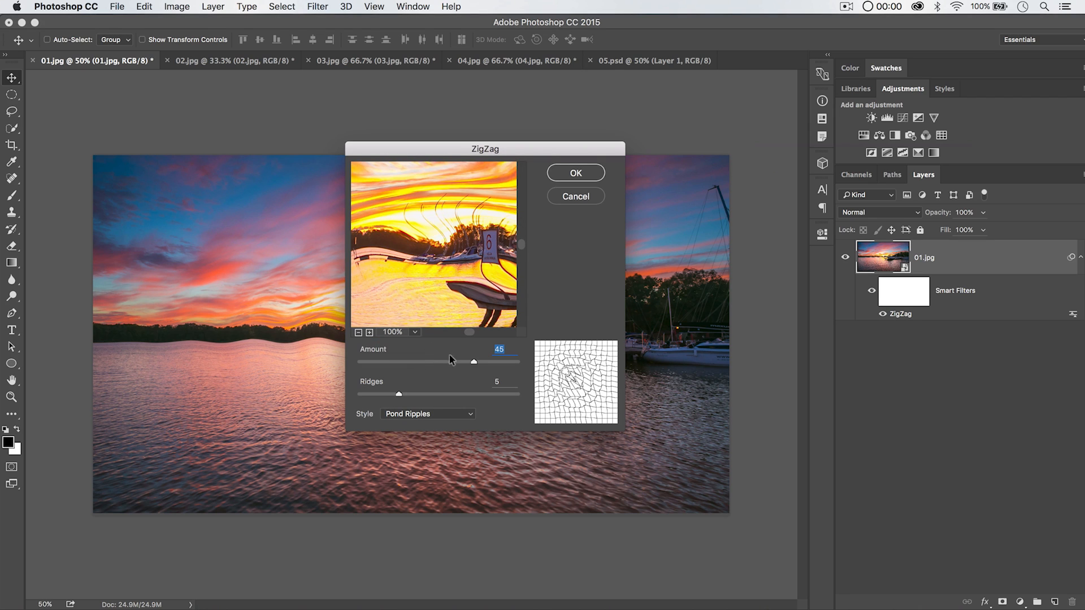
pyautogui.click(445, 414)
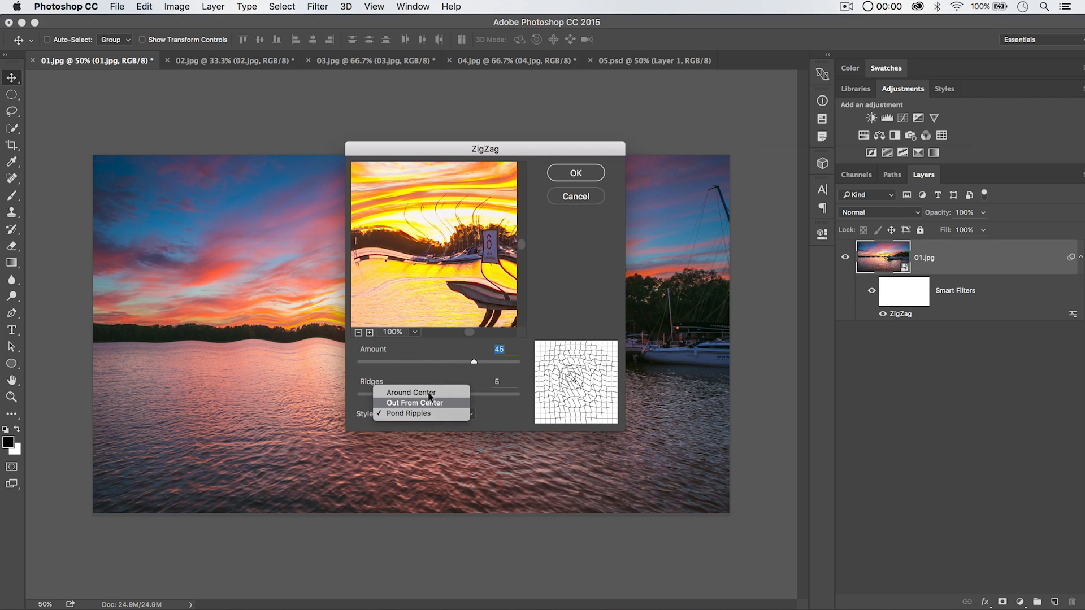
pyautogui.click(431, 414)
pyautogui.click(566, 171)
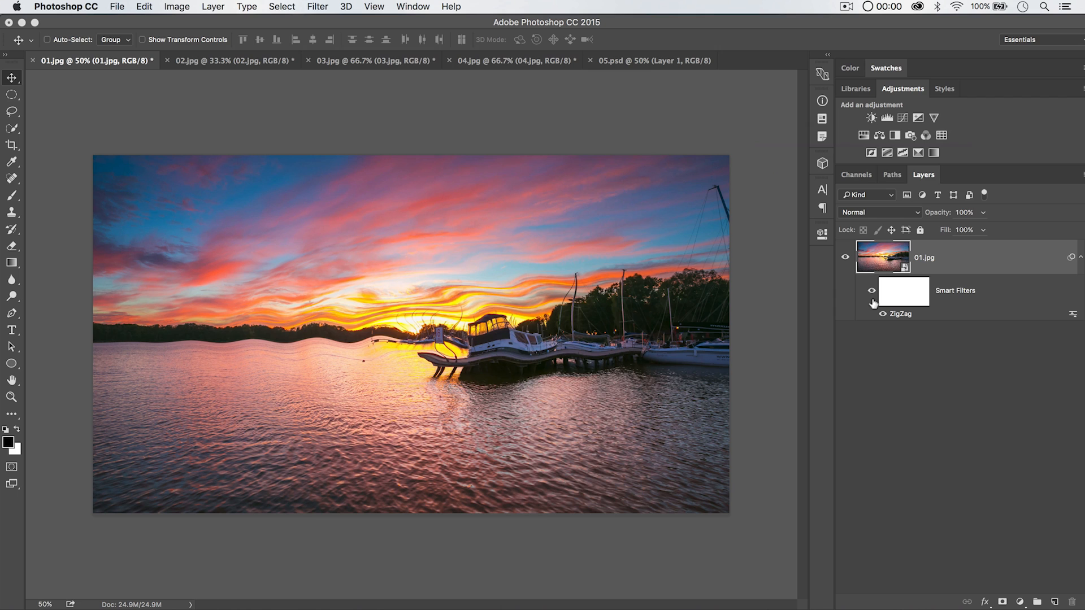
# Step: Set the ZigZag smart filter's blending options to Multiply mode with a reduced opacity
pyautogui.doubleClick(1074, 313)
pyautogui.moveTo(870, 171); pyautogui.dragTo(318, 196)
pyautogui.click(323, 210)
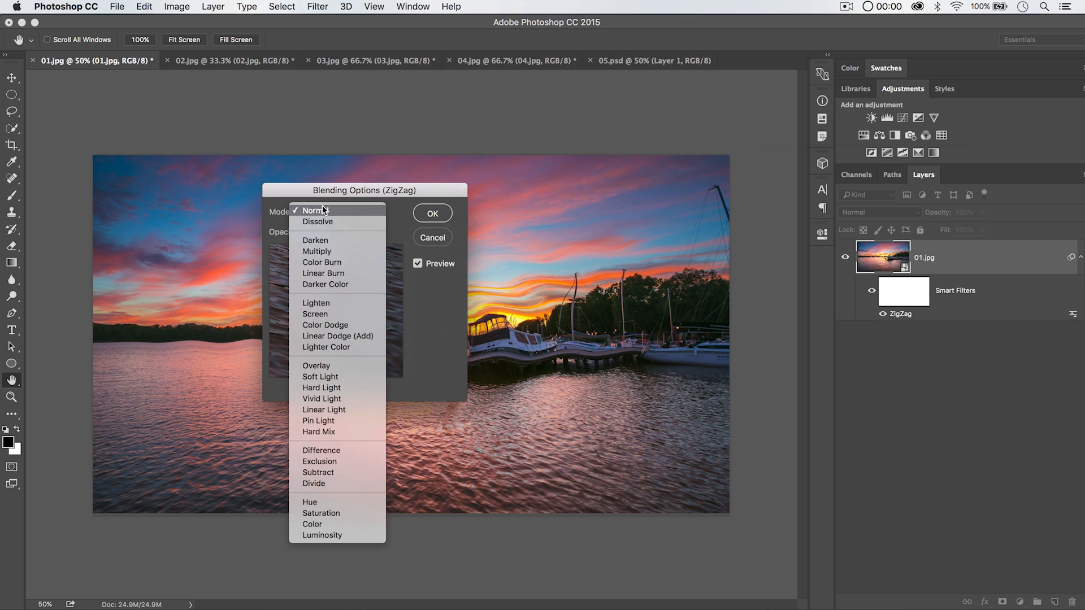
pyautogui.click(320, 251)
pyautogui.click(334, 231)
pyautogui.moveTo(331, 247); pyautogui.dragTo(297, 250)
pyautogui.click(432, 213)
pyautogui.press('v')
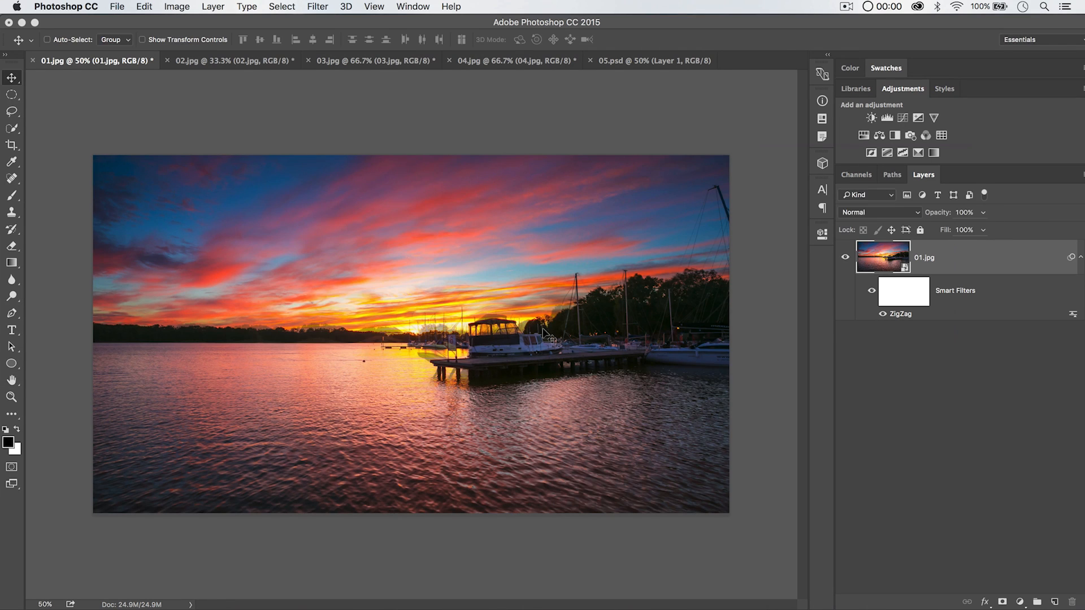
# Step: Toggle the smart filters' visibility off and on to compare the photo, and collapse the layer's filter list
pyautogui.click(873, 289)
pyautogui.click(873, 288)
pyautogui.click(1078, 257)
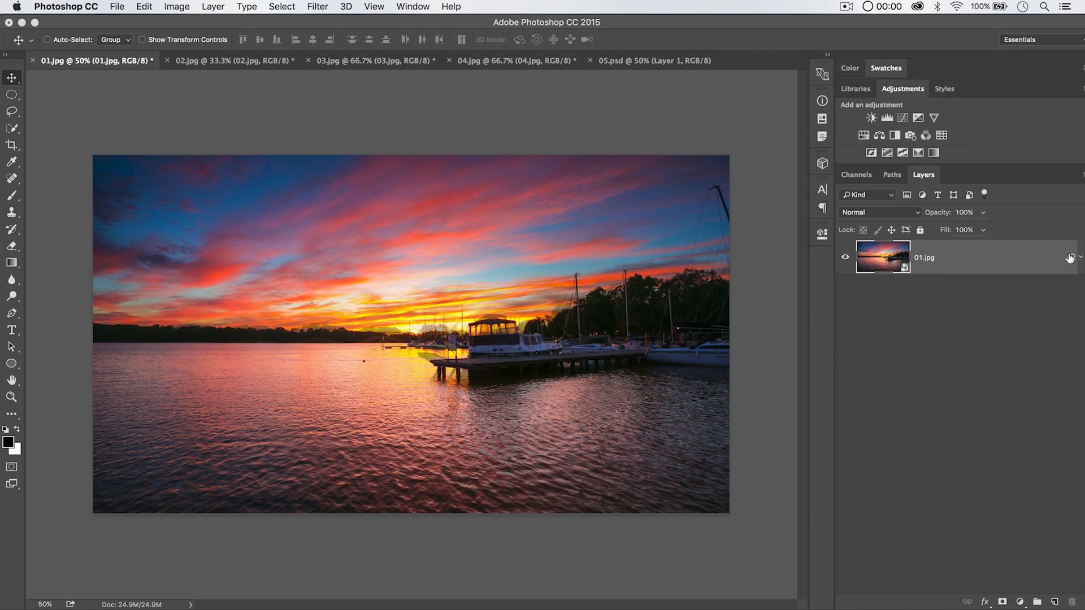
# Step: Check whether the Fade command is available for the smart object layer
pyautogui.click(160, 7)
pyautogui.moveTo(137, 8)
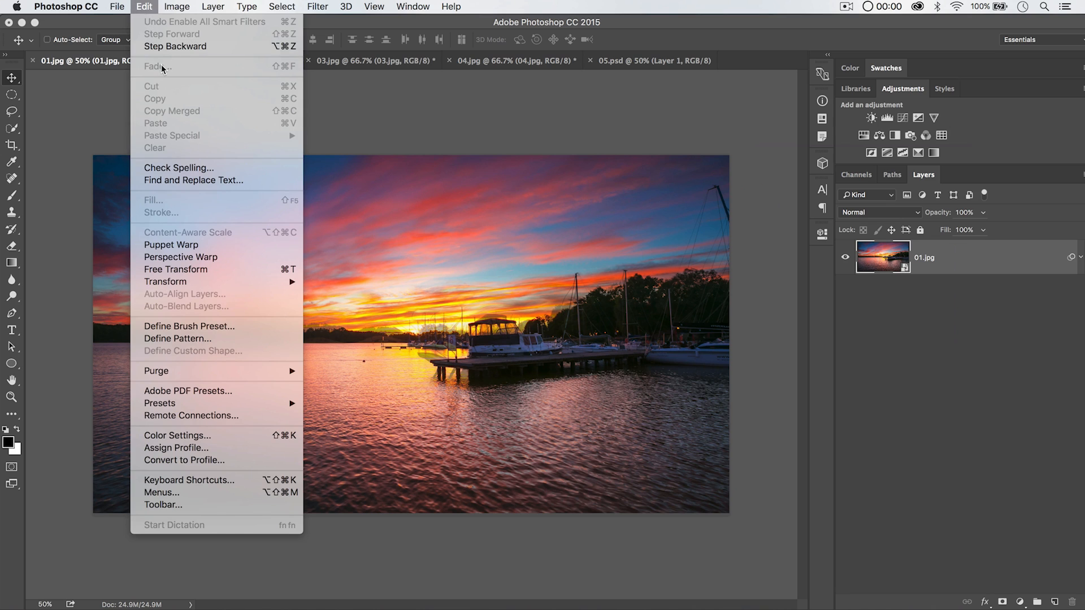
pyautogui.click(401, 109)
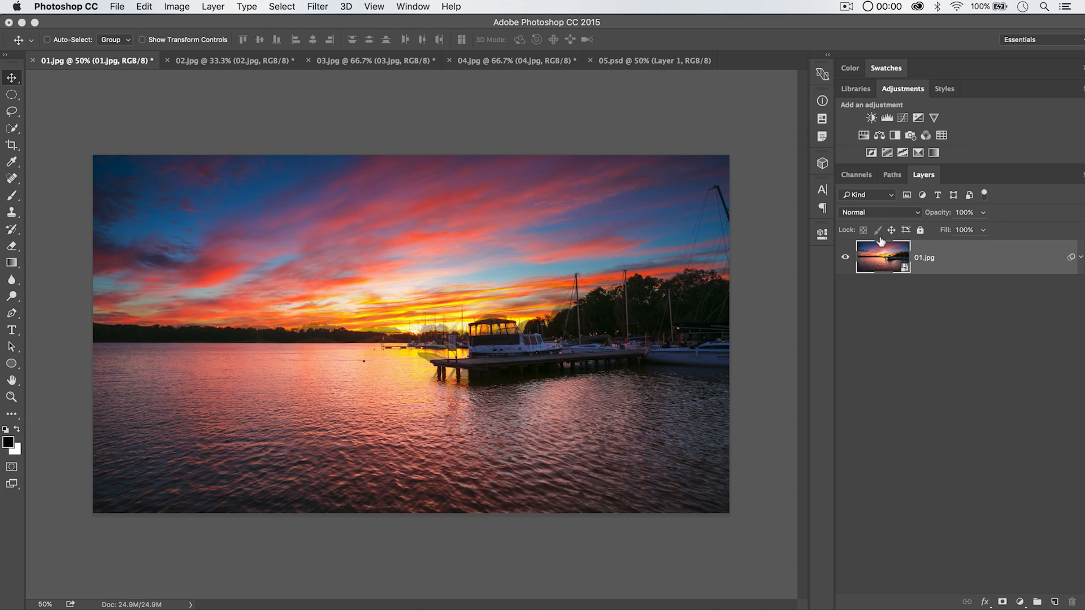
pyautogui.click(145, 6)
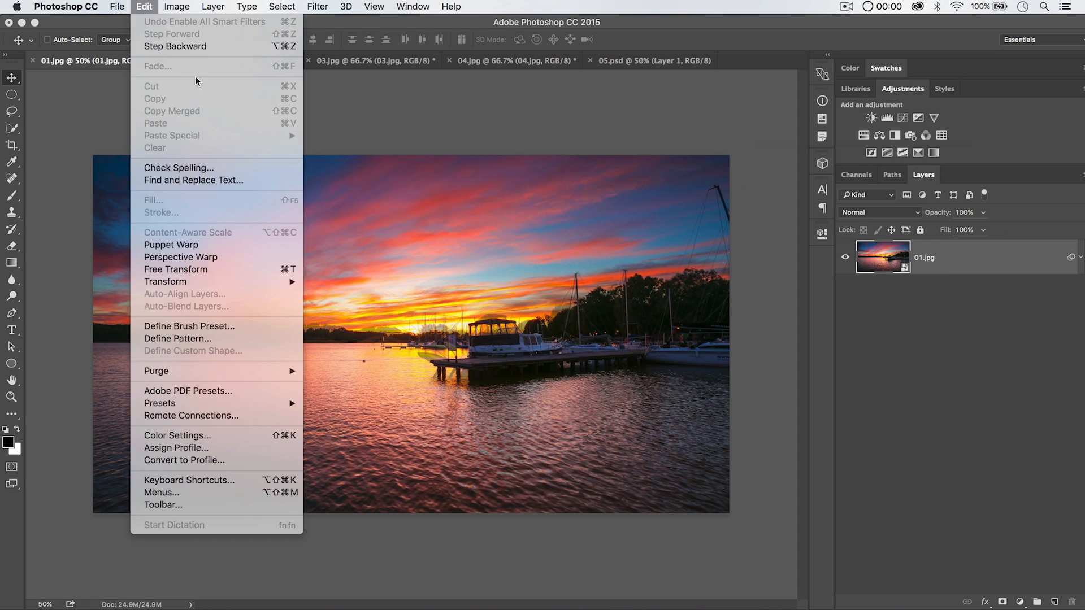
pyautogui.click(1013, 372)
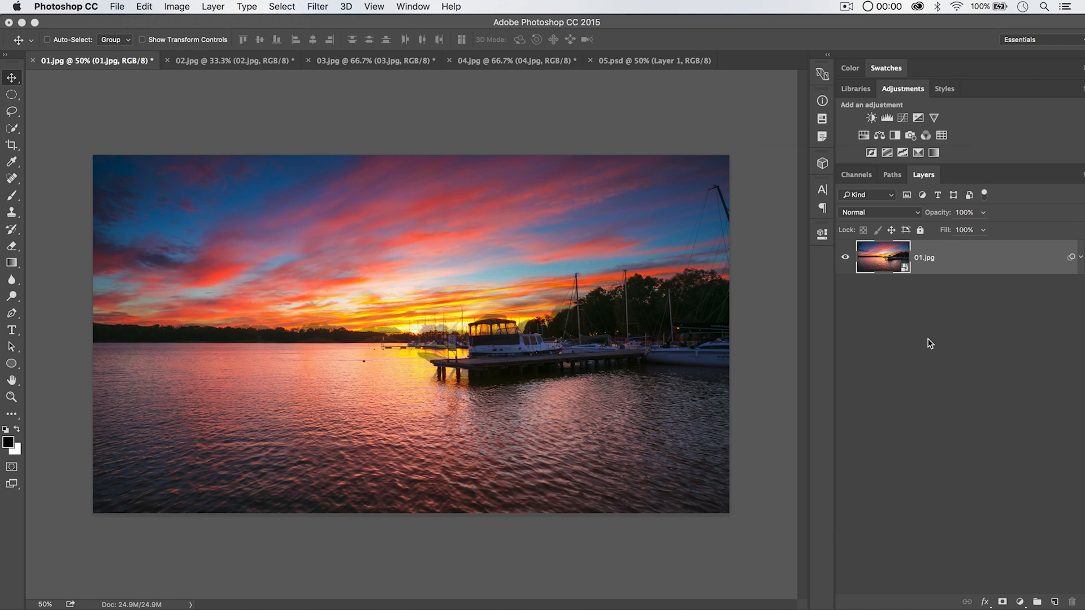
pyautogui.click(145, 7)
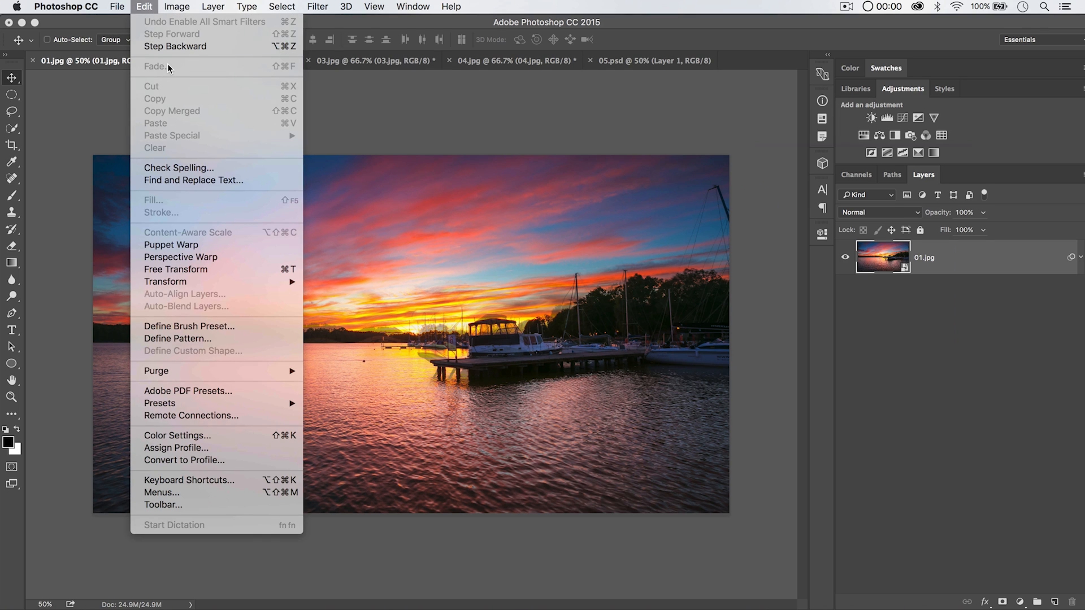
pyautogui.click(474, 239)
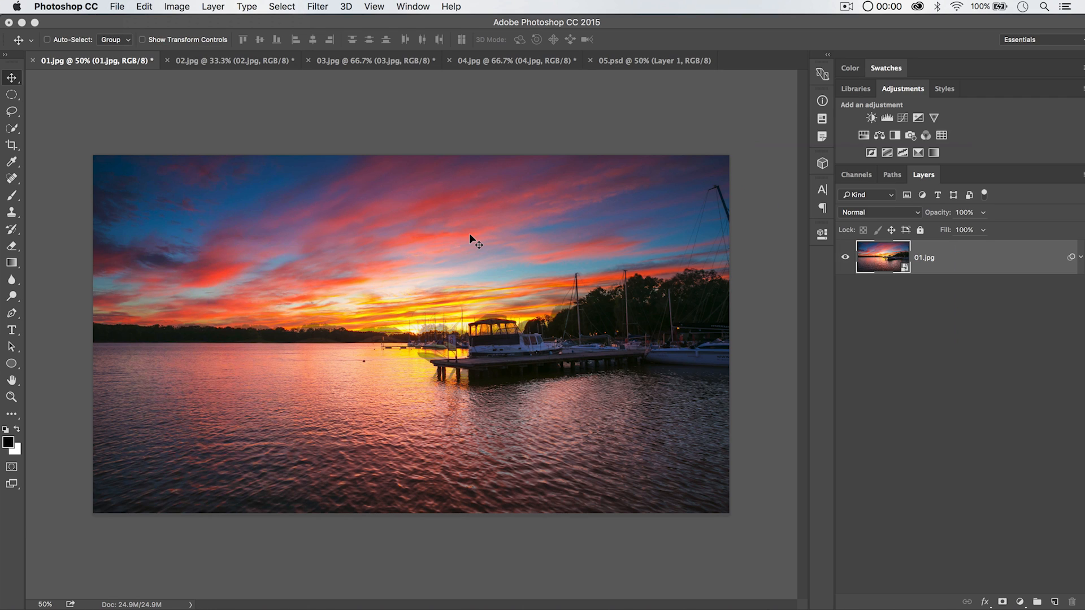